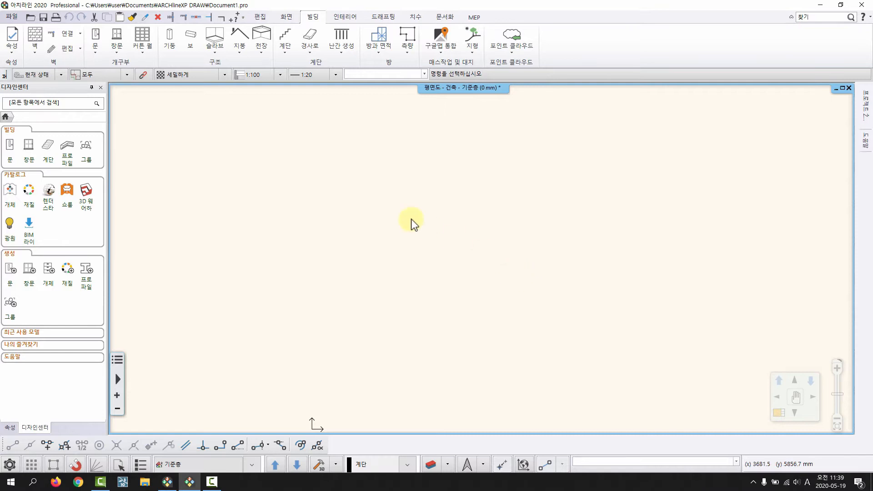
- Create a dutch gable roof (합각지붕) with the simple roof set (단순 지붕) by drawing a vertical reference side and its width
left_click(240, 41)
mouse_move(246, 107)
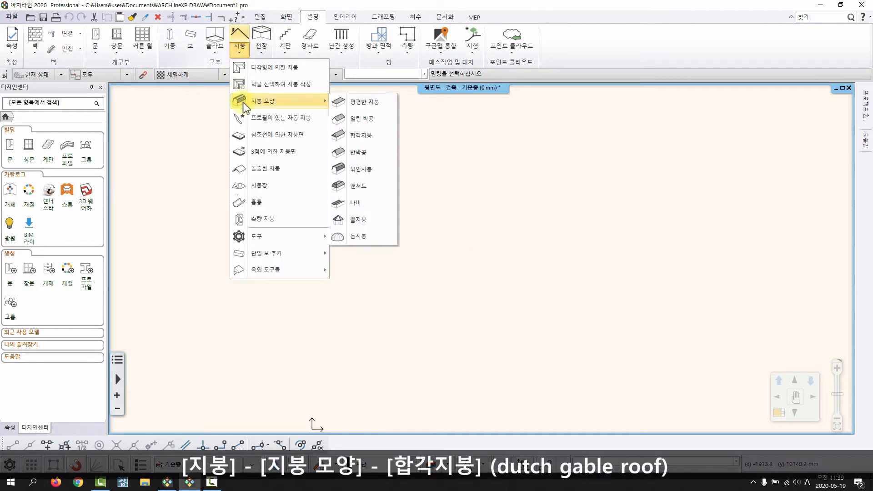
left_click(360, 137)
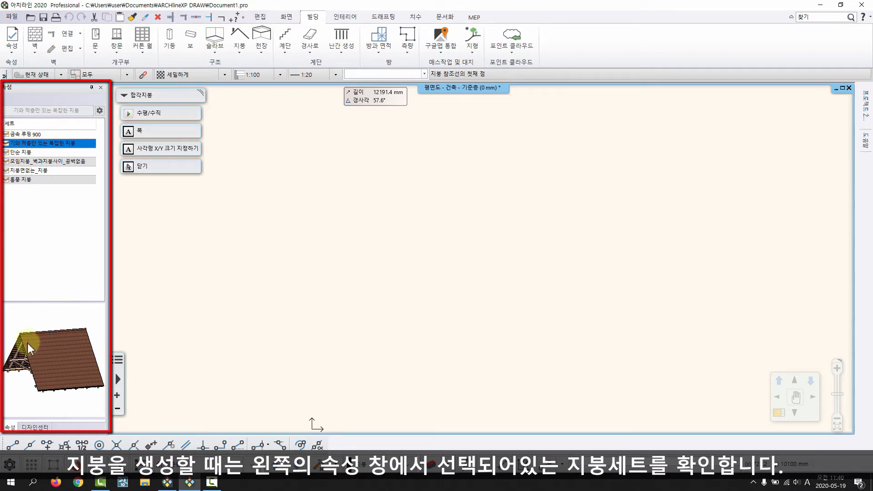
left_click(18, 152)
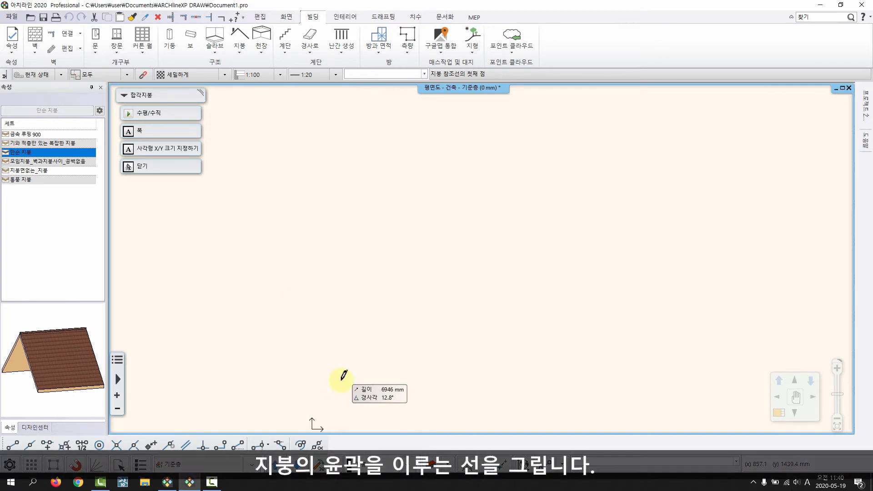
left_click(341, 378)
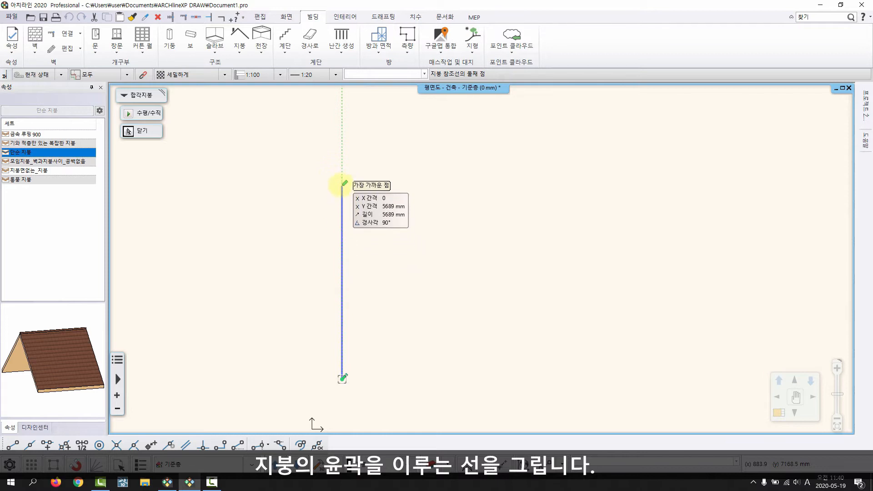
left_click(342, 177)
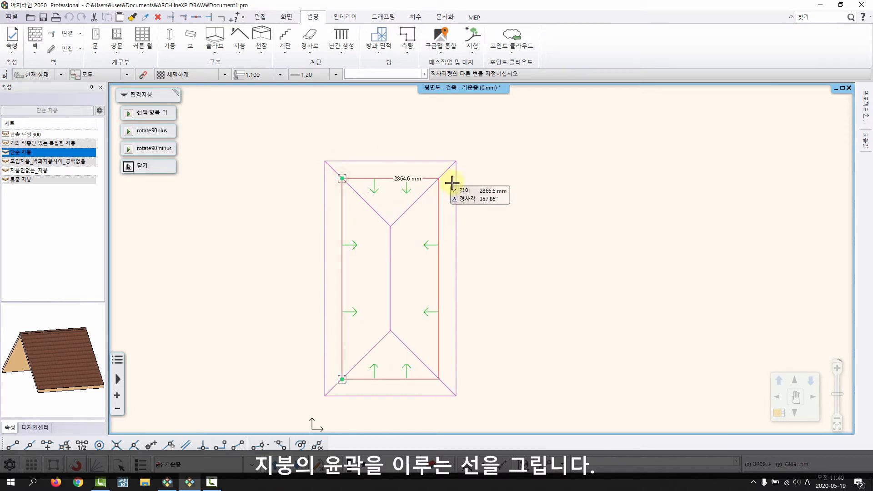
left_click(499, 187)
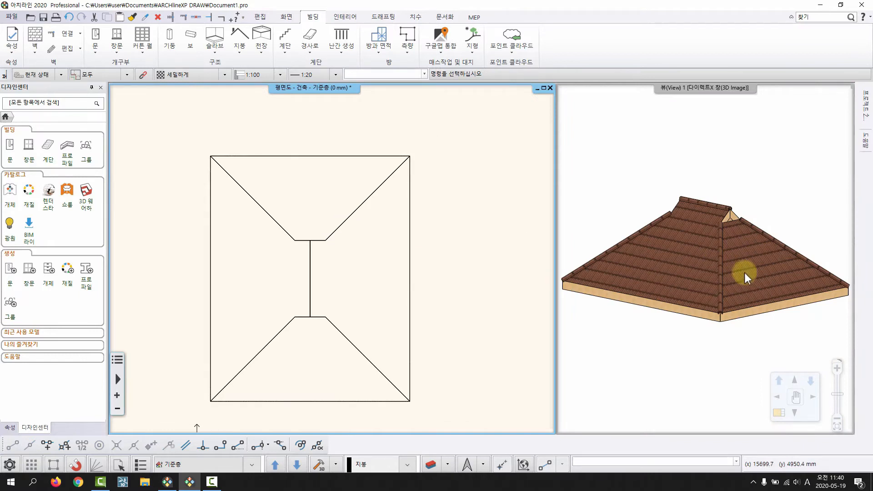
left_click_drag(746, 273, 694, 278)
middle_click_drag(691, 274, 709, 270)
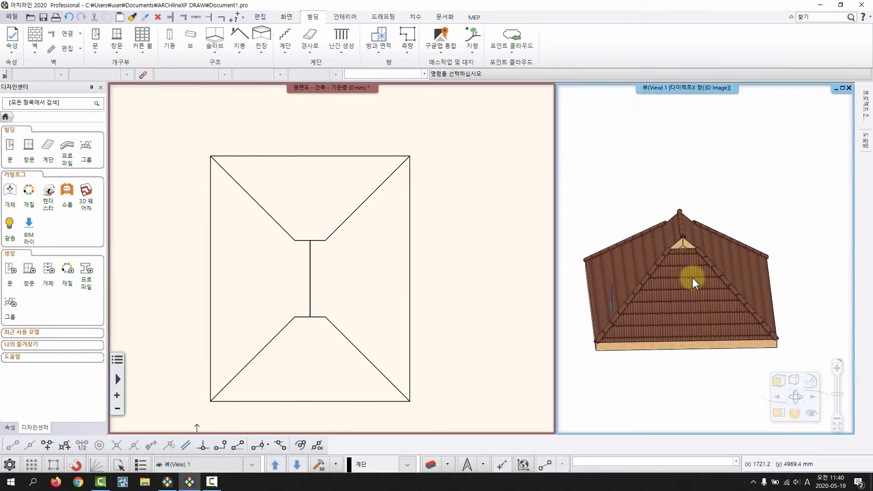
- Set the slope of all planes of the dutch gable roof to 45° and update the roof
left_click(353, 268)
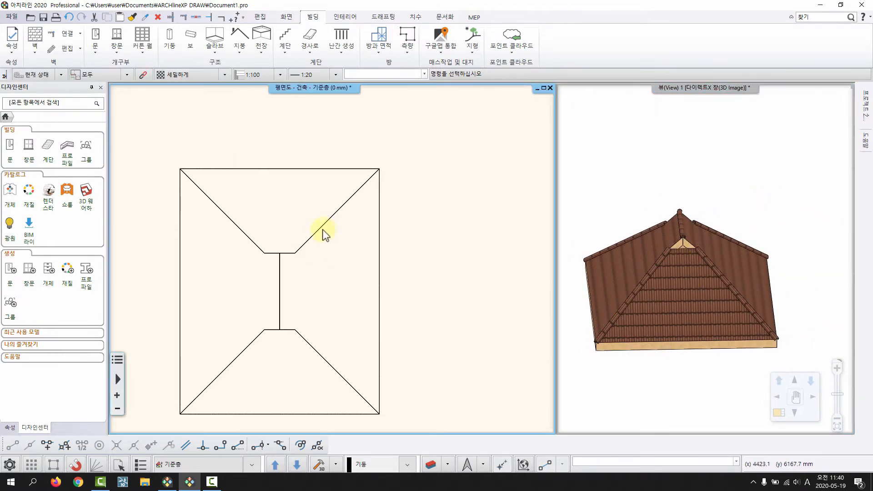
left_click(324, 231)
right_click(322, 228)
left_click(385, 14)
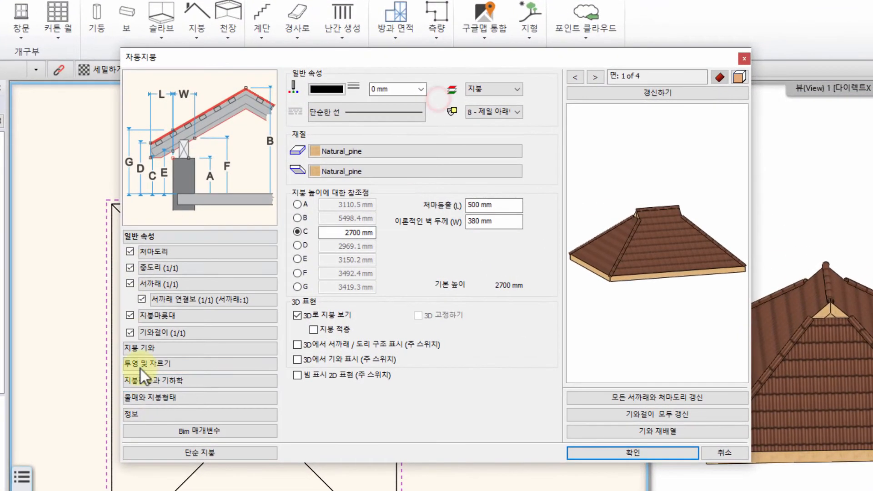
left_click(154, 398)
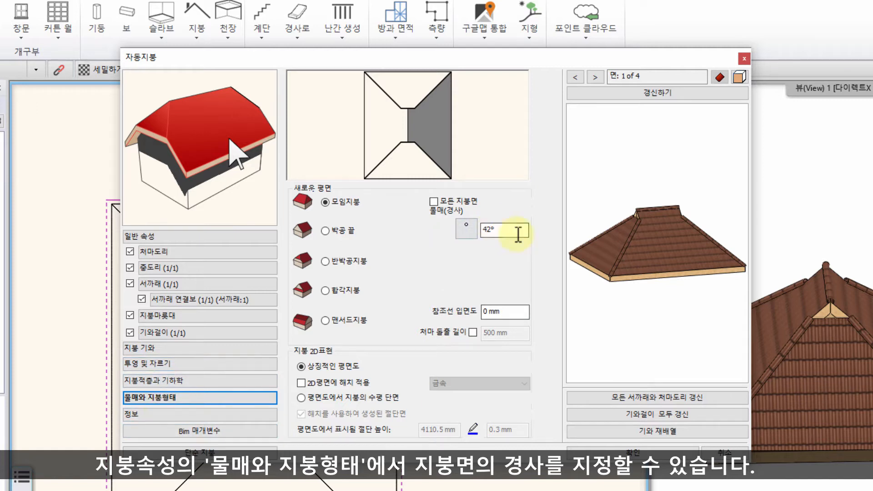
left_click(433, 203)
left_click(500, 225)
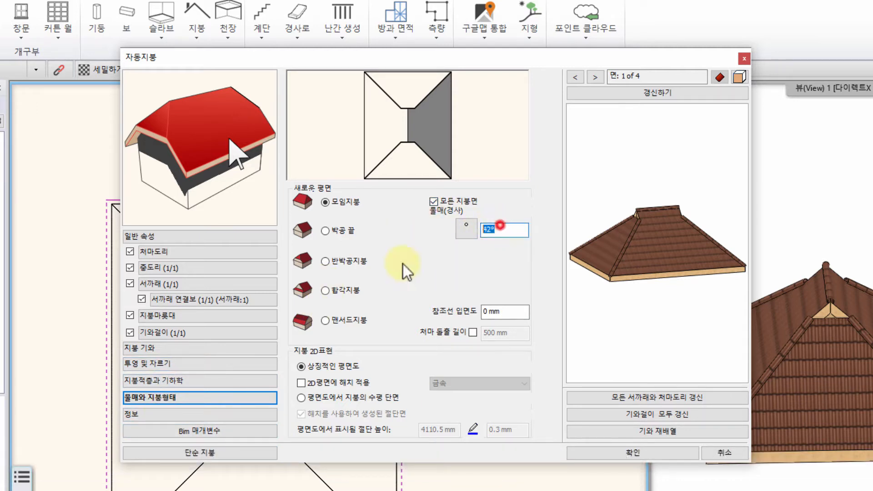
type("45")
left_click(612, 92)
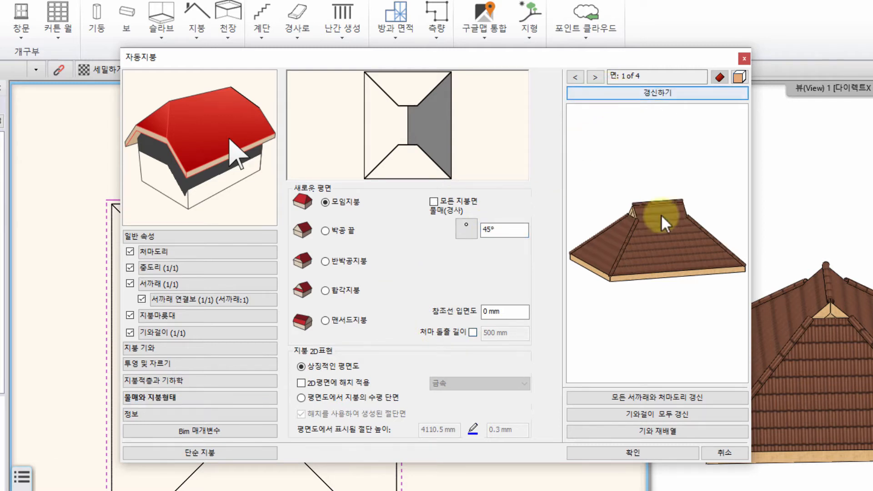
left_click_drag(659, 260, 559, 263)
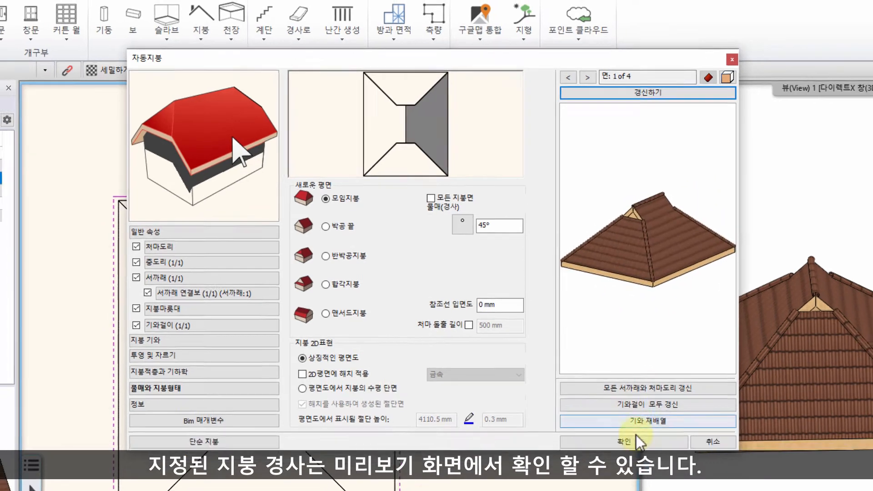
left_click(636, 438)
scroll(643, 282, "down", 3)
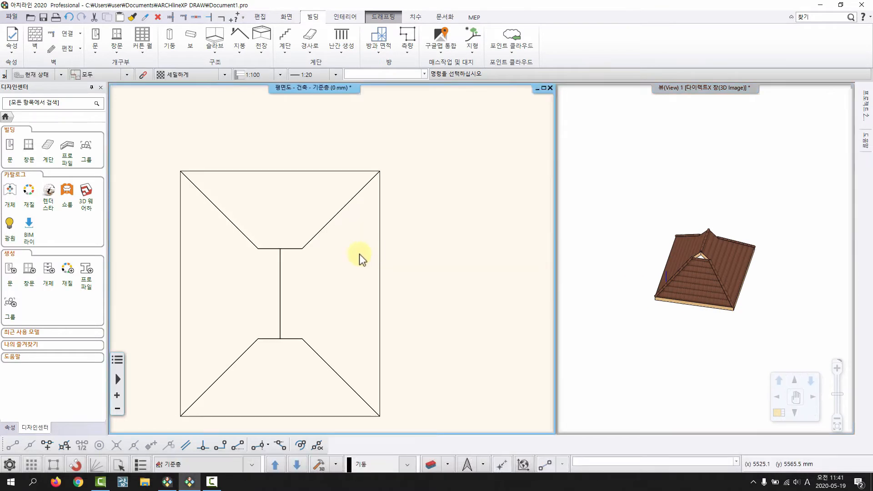
left_click(241, 50)
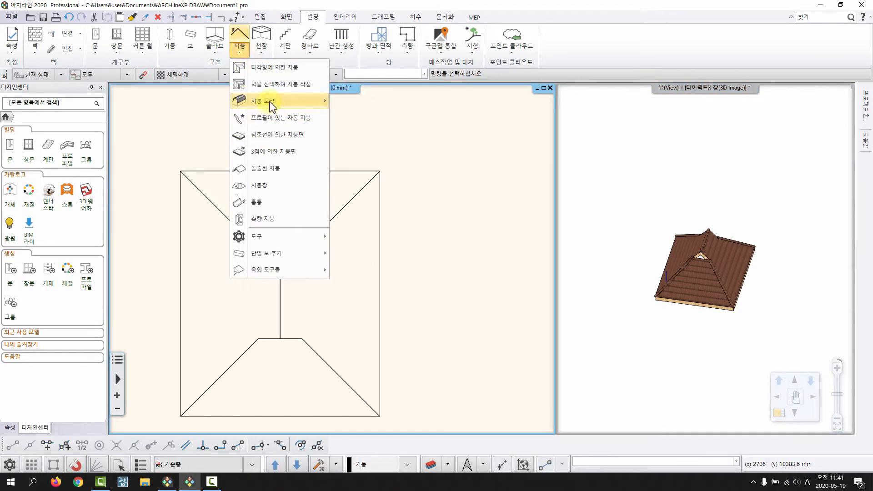
mouse_move(268, 101)
left_click(386, 143)
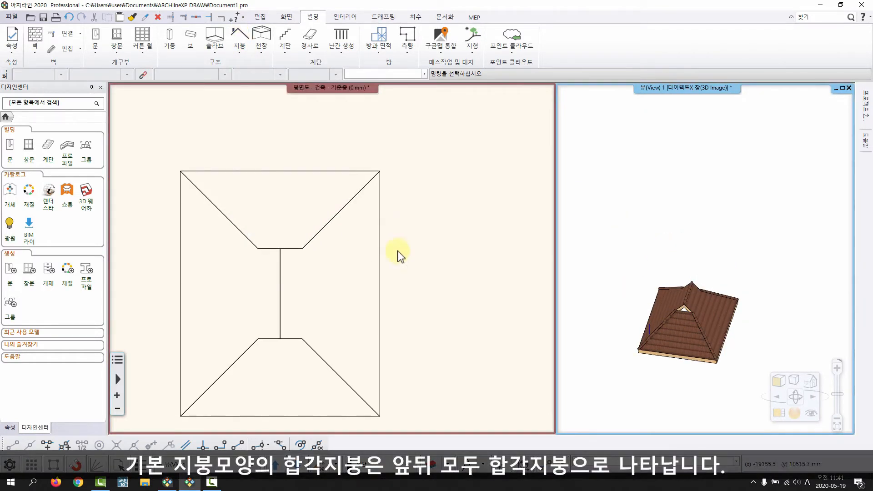
- Create an open gable roof (열린 박공) about 4.67 m wide beside the dutch gable roof by drawing its rectangular outline in plan
left_click_drag(678, 306, 666, 213)
middle_click_drag(664, 210, 694, 231)
scroll(309, 254, "down", 3)
middle_click_drag(375, 257, 267, 248)
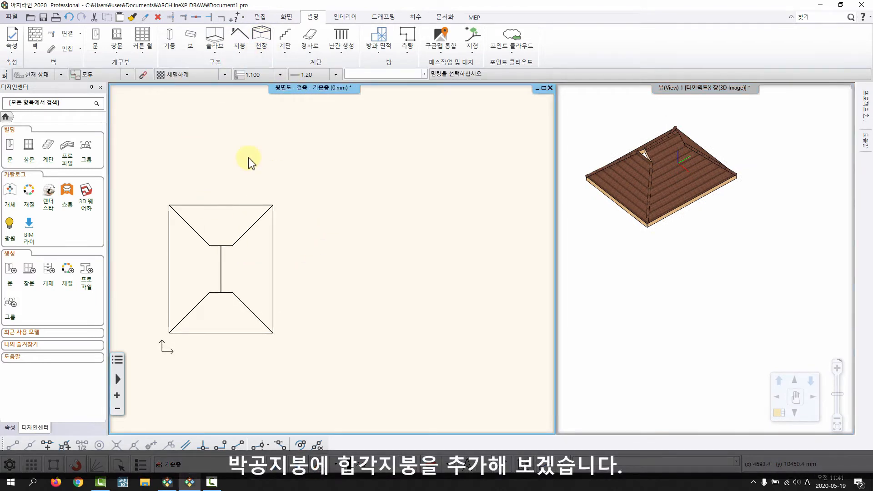
left_click(236, 54)
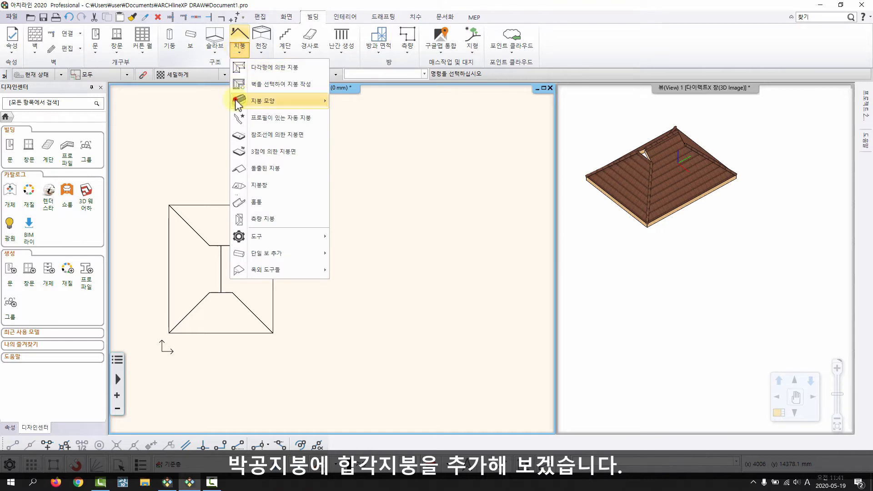
mouse_move(277, 101)
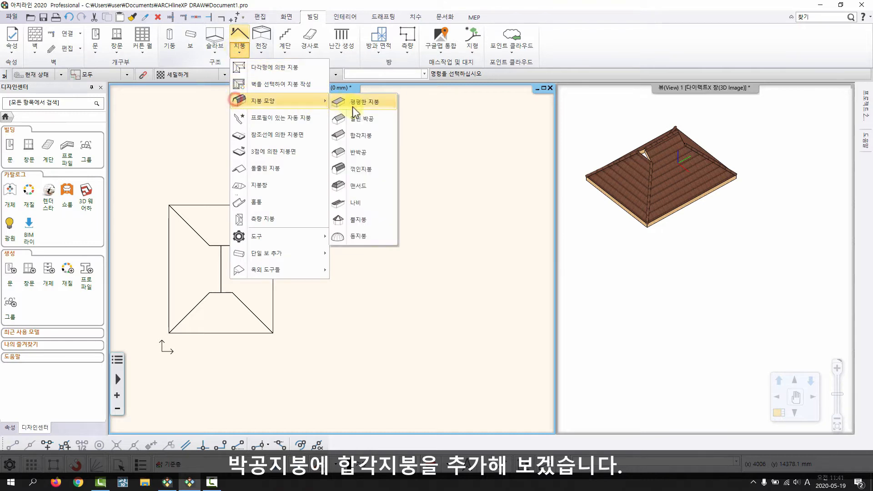
left_click(363, 119)
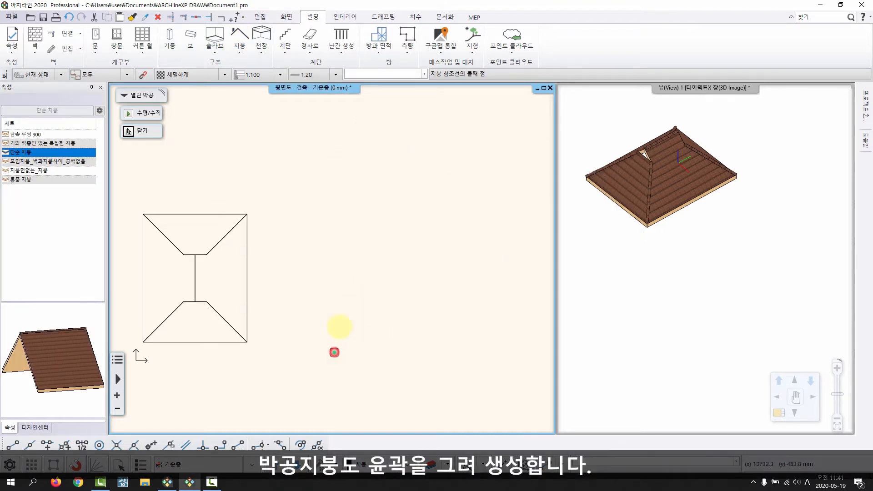
left_click(334, 211)
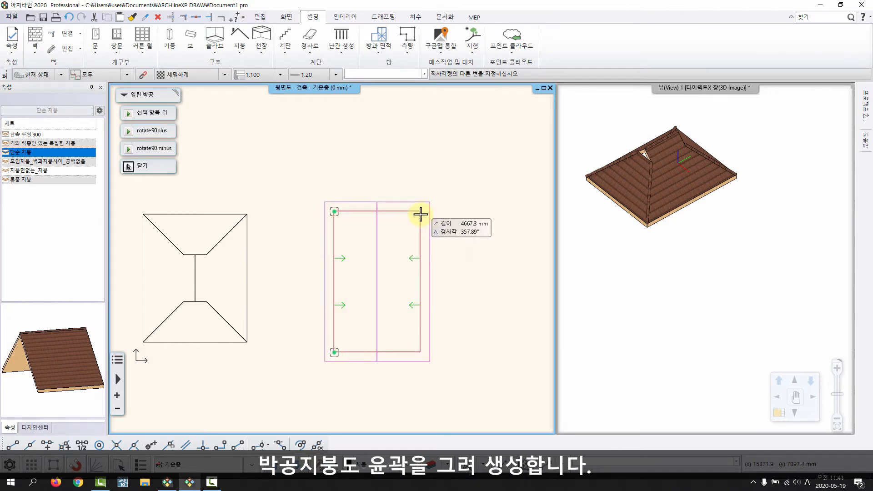
left_click(421, 214)
- Open the new gable roof's properties at the slope and roof shape settings (물매와 지붕형태)
scroll(752, 250, "up", 5)
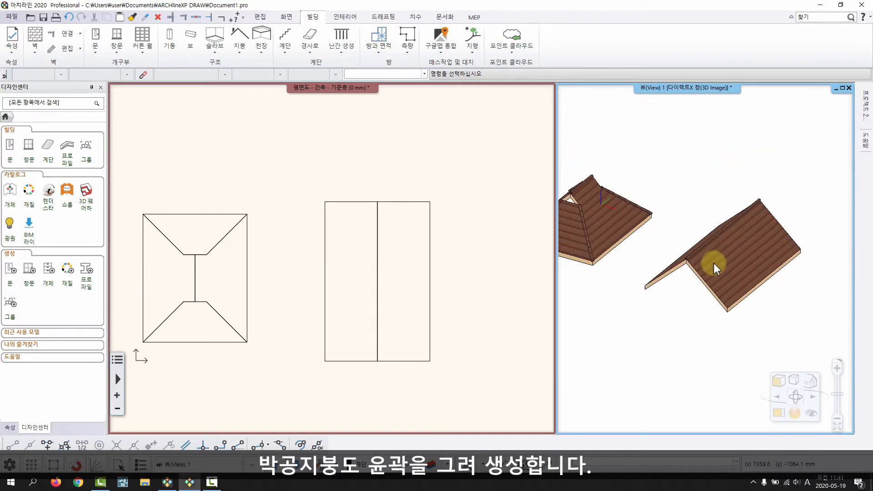
scroll(716, 269, "up", 5)
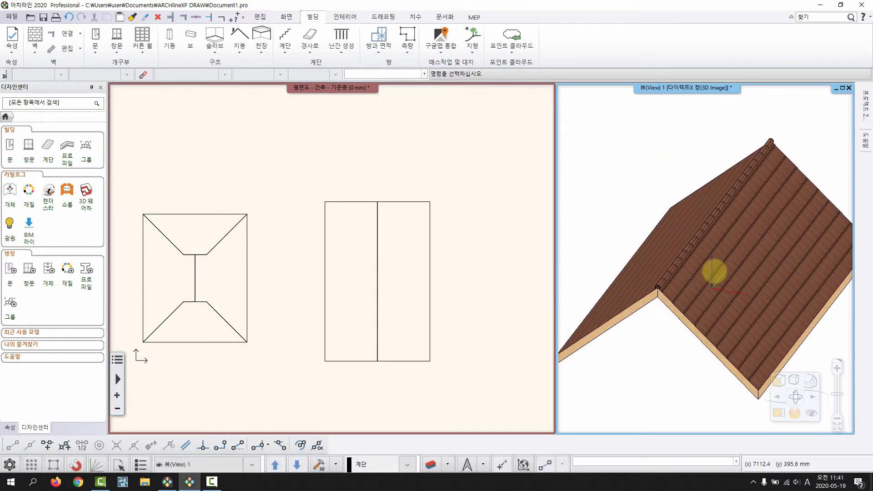
scroll(693, 257, "down", 5)
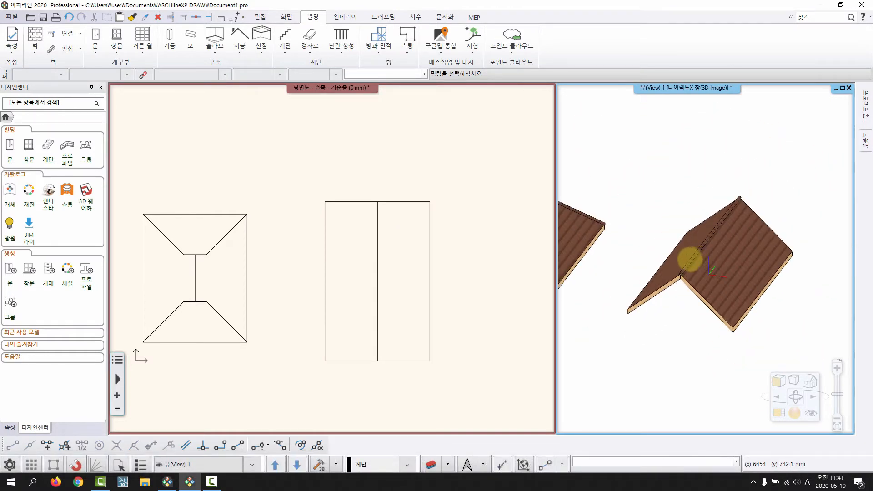
right_click(390, 202)
left_click(415, 220)
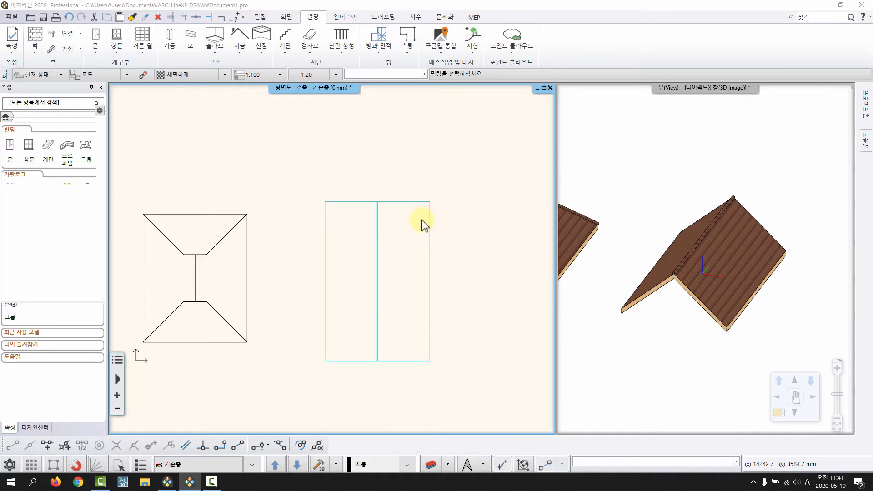
double_click(422, 221)
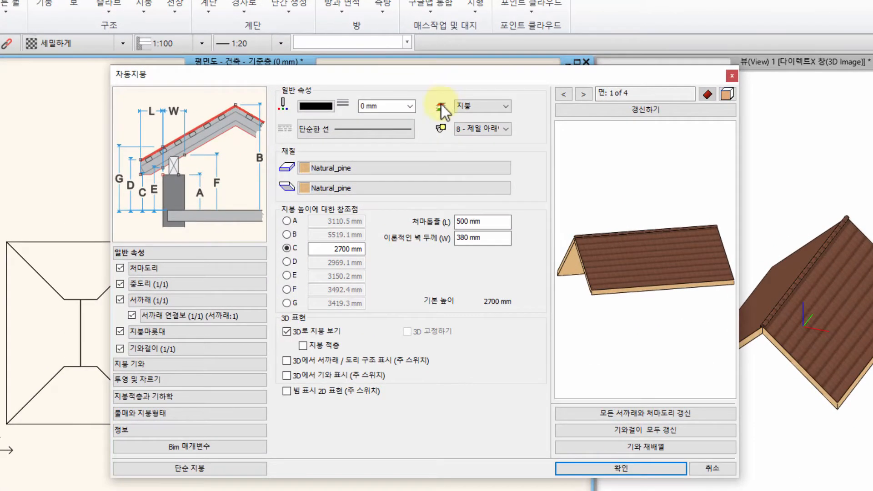
left_click_drag(434, 72, 375, 27)
left_click(101, 318)
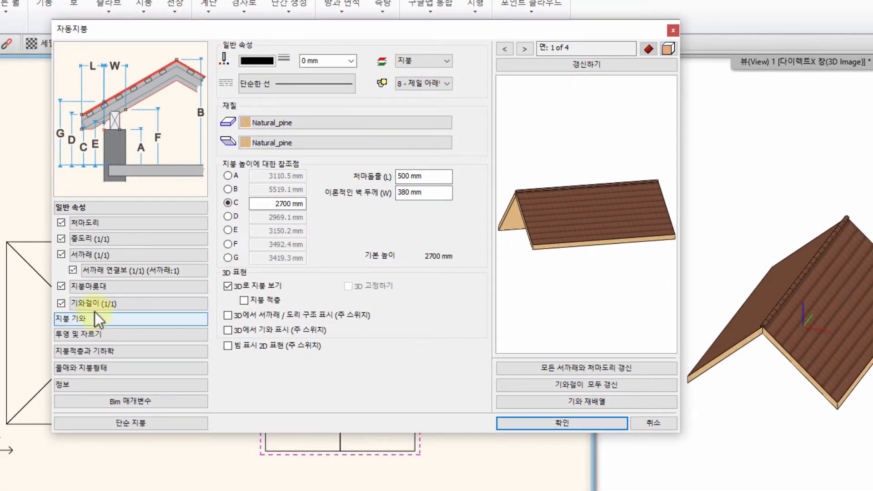
left_click(93, 368)
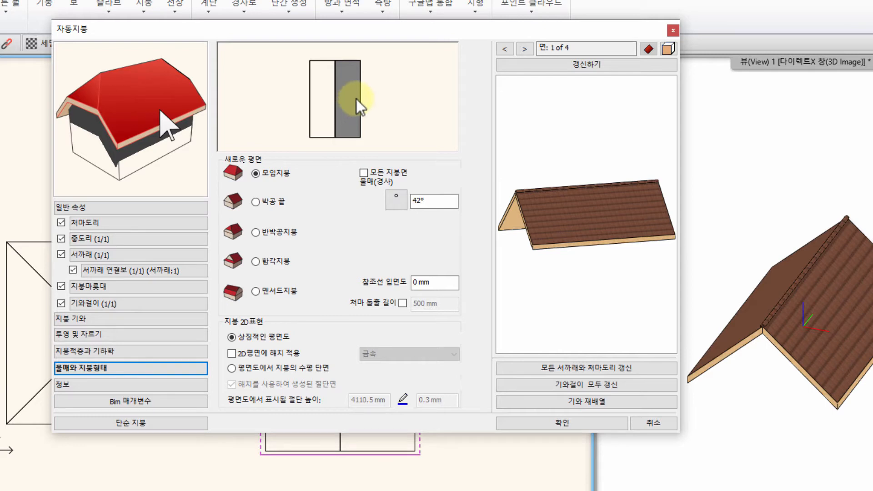
- Go through the gable roof's four planes to examine which plane each number selects and its roof type
left_click(519, 64)
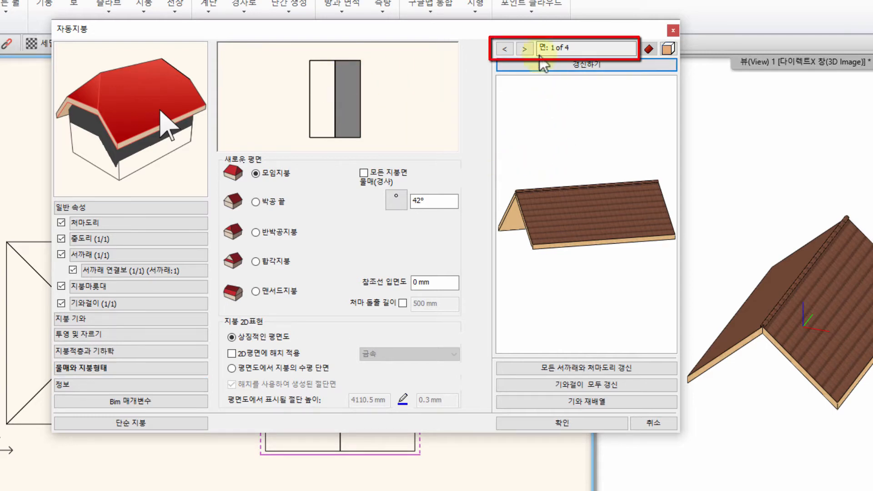
left_click(525, 49)
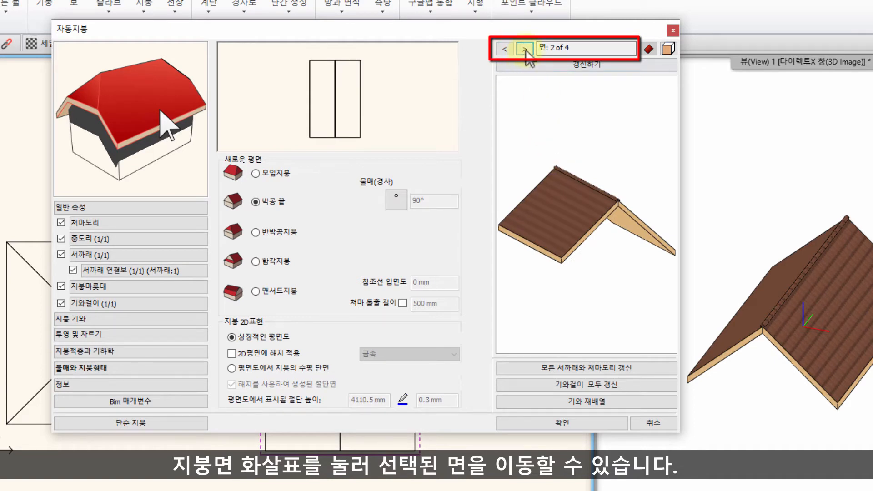
left_click(526, 48)
left_click(526, 48)
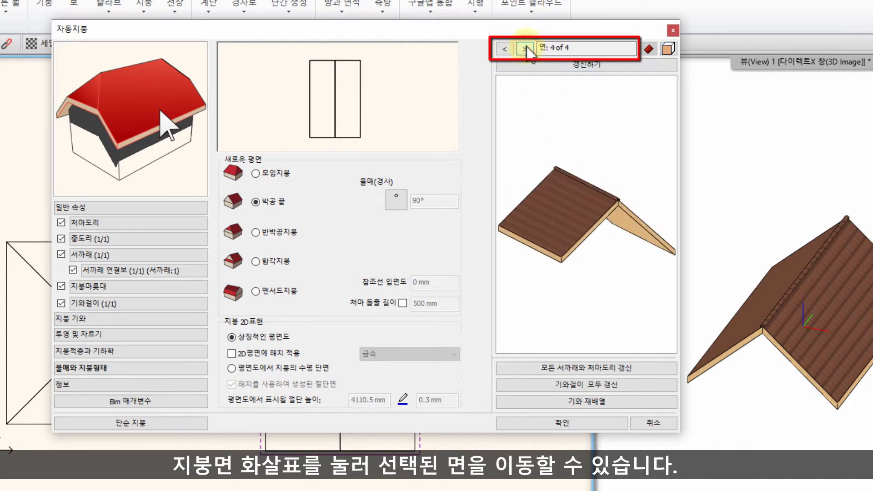
left_click(526, 49)
left_click(506, 49)
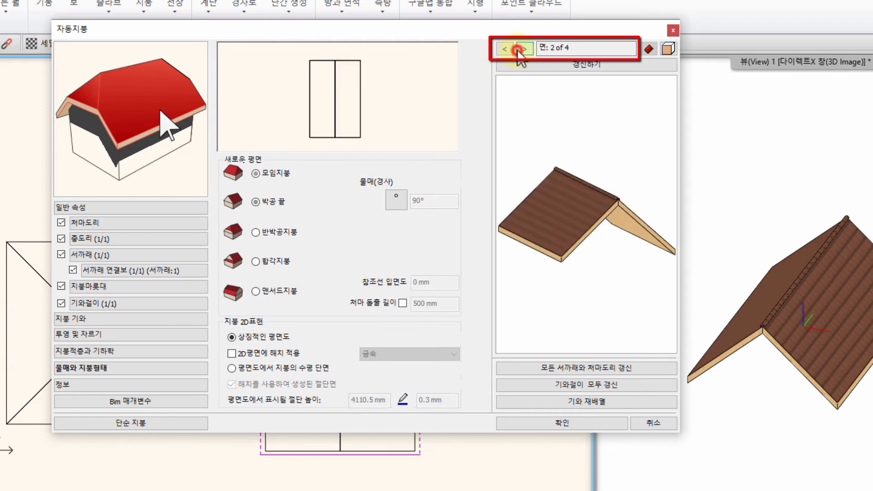
left_click(505, 49)
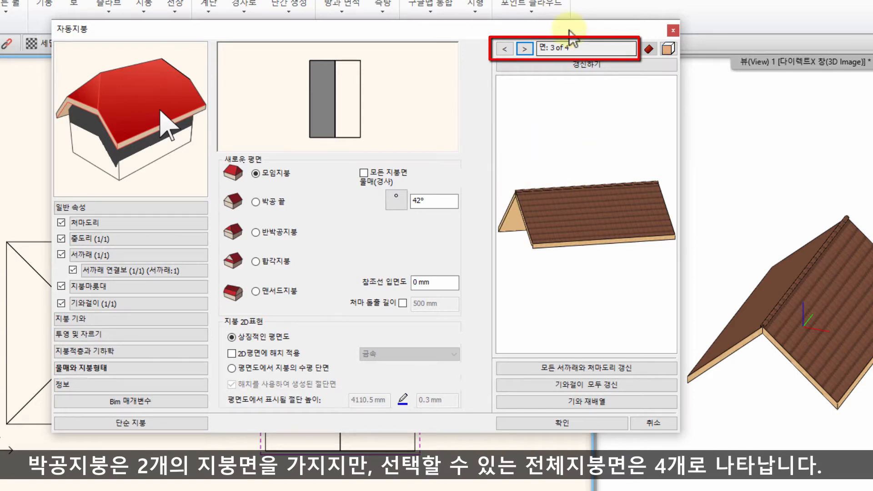
double_click(552, 47)
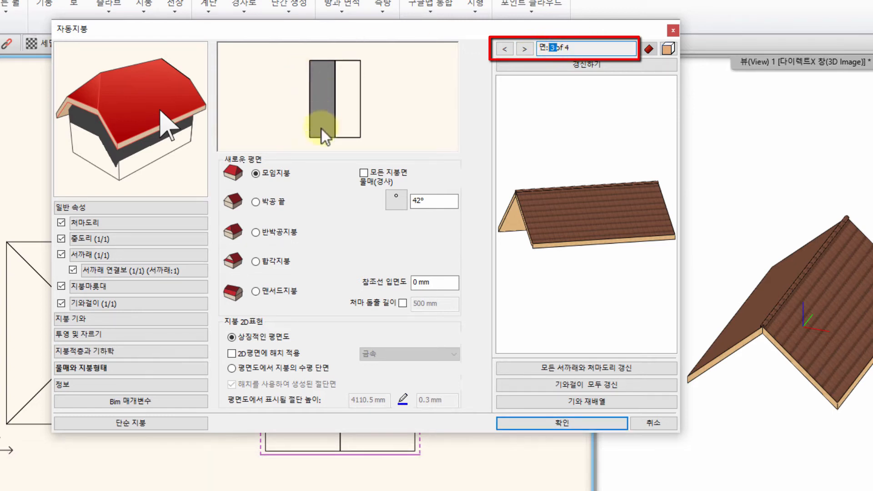
left_click(524, 49)
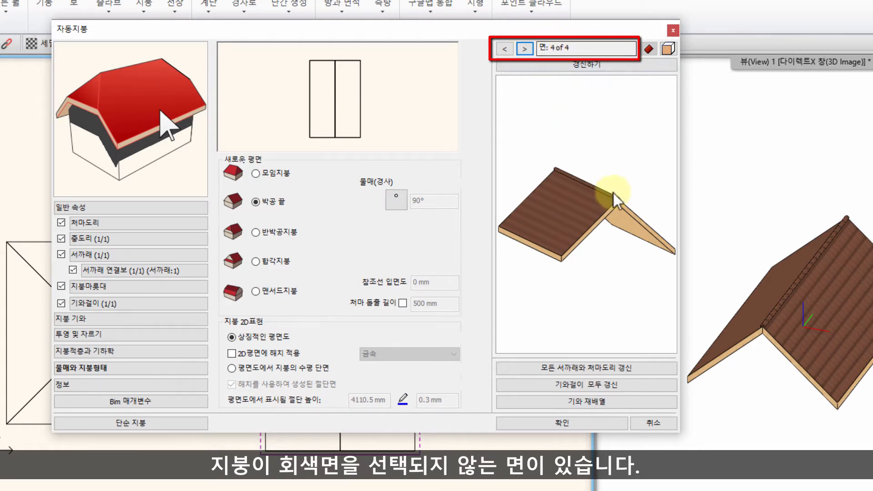
- Change plane 4 of the open gable roof to a dutch gable (합각지붕) and update the roof preview
left_click_drag(608, 198, 590, 193)
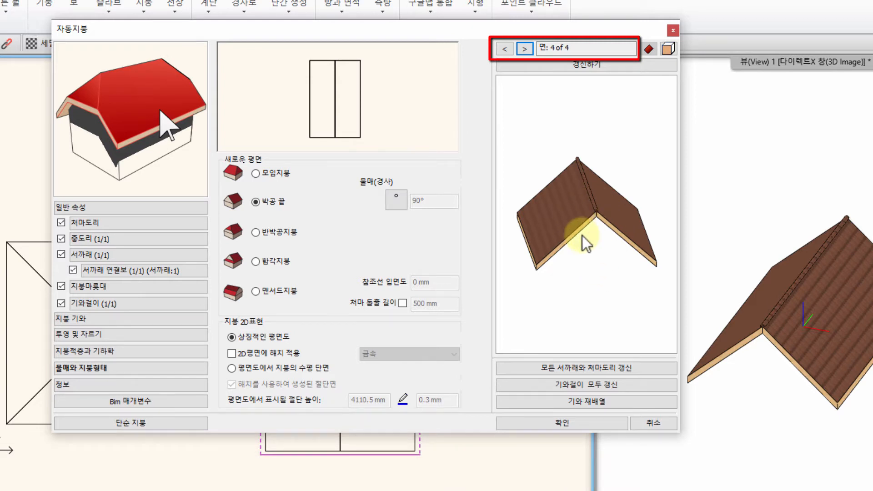
left_click(255, 263)
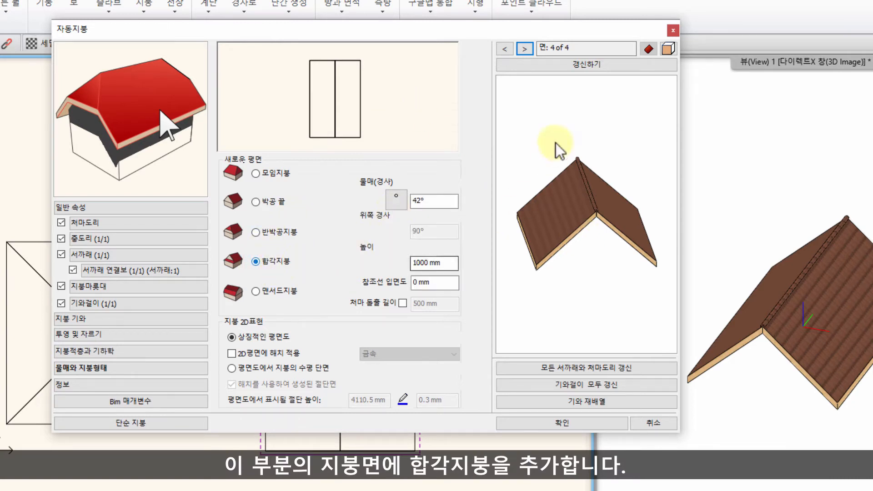
left_click(552, 63)
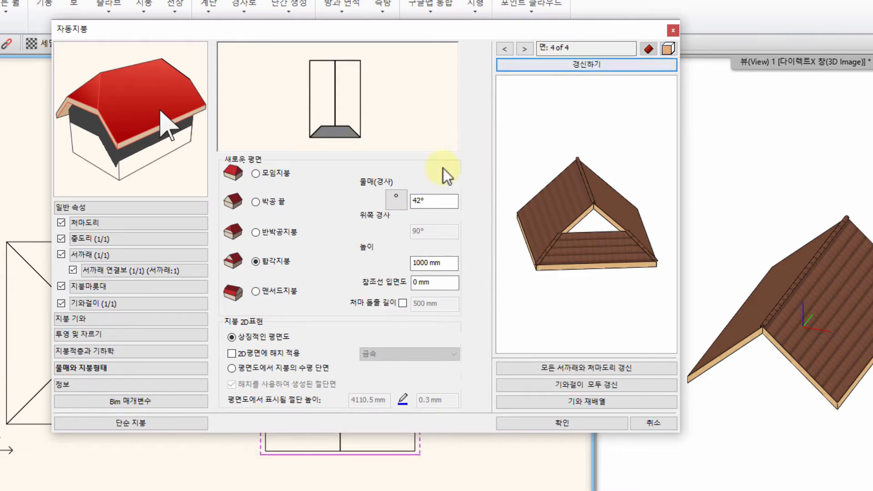
left_click_drag(596, 196, 582, 228)
scroll(633, 236, "up", 3)
scroll(613, 203, "down", 4)
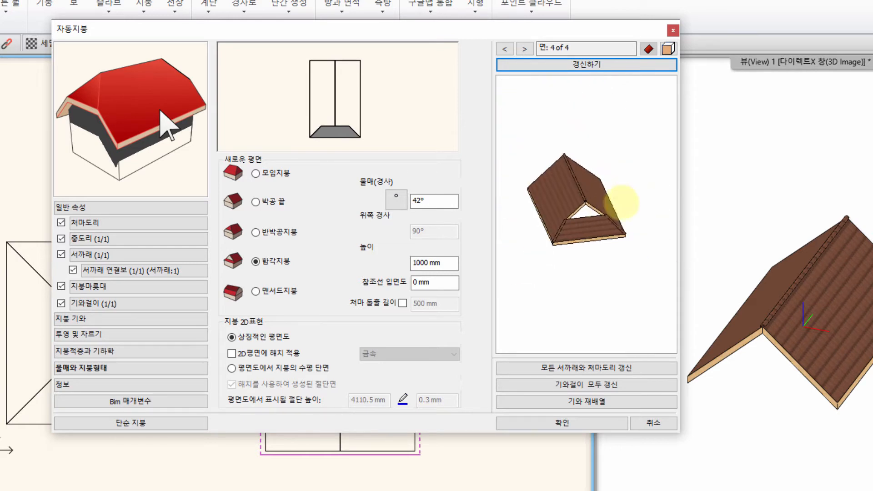
left_click_drag(620, 202, 714, 224)
scroll(581, 222, "up", 3)
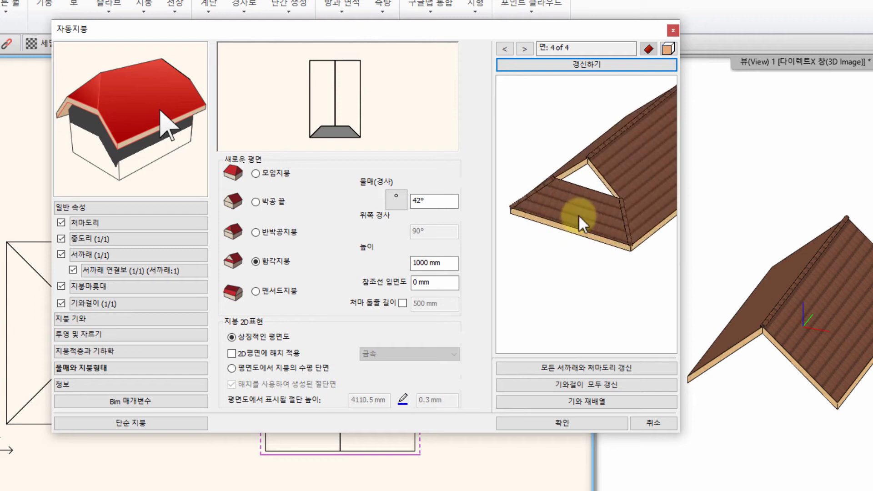
- Set the upper height (높이) of the dutch gable plane to 500 mm, update the preview and accept the roof settings
left_click_drag(451, 263, 293, 280)
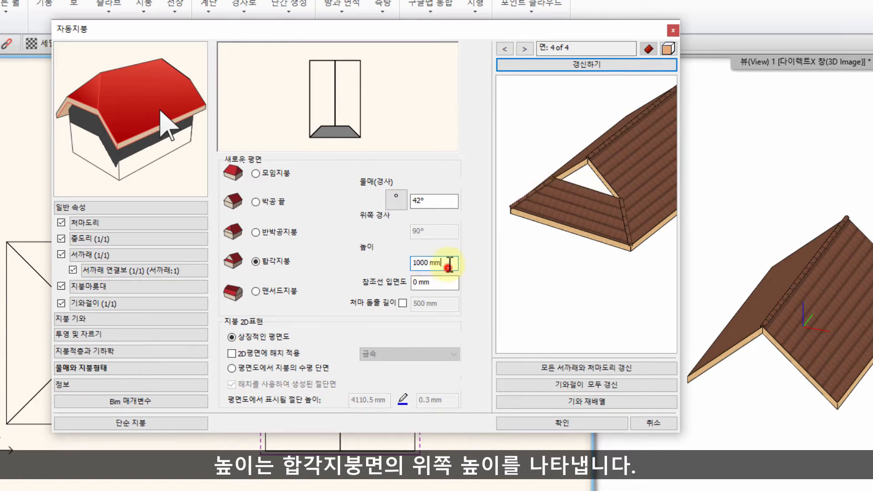
left_click_drag(449, 264, 408, 263)
type("500")
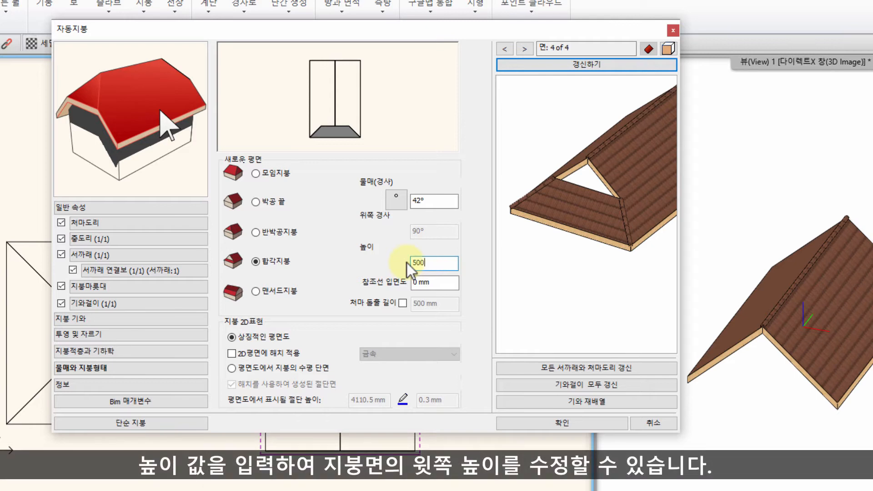
left_click(558, 62)
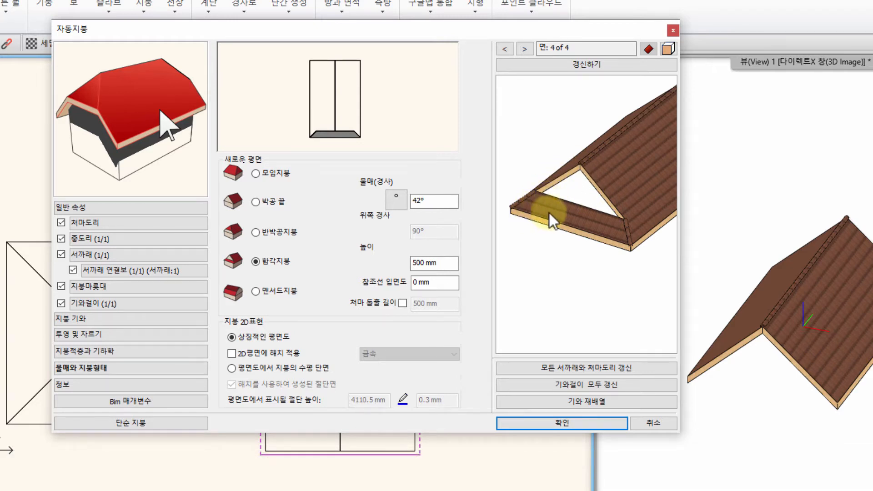
left_click(563, 427)
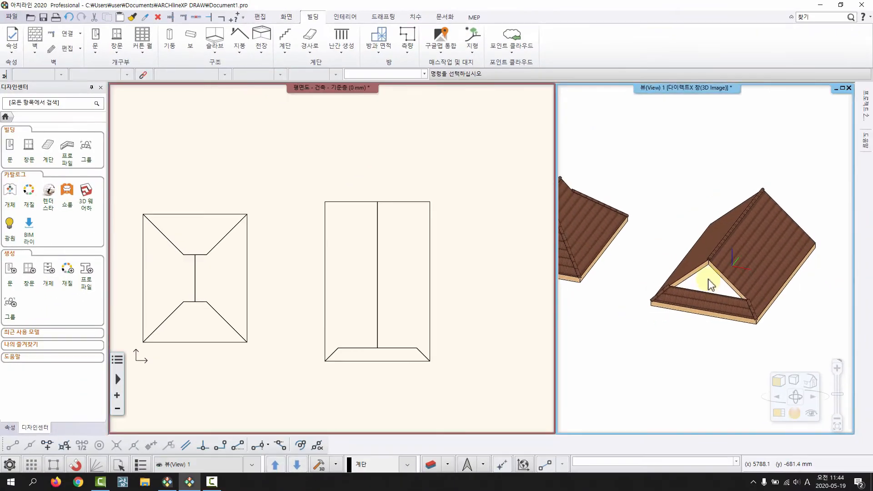
mouse_move(710, 285)
middle_mouse_down()
mouse_move(716, 275)
mouse_move(697, 277)
middle_mouse_up()
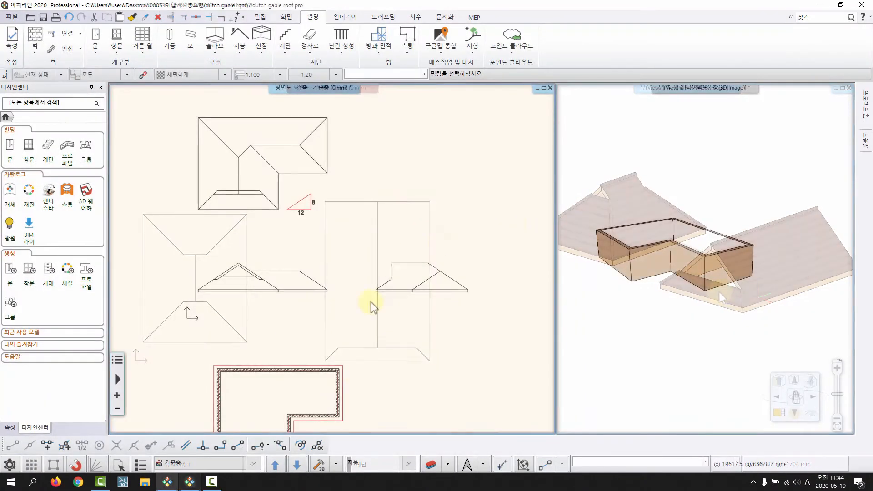
- Switch to the dutch gable roof.pro document and examine its reference roof plan and elevations
scroll(250, 289, "up", 2)
left_click(302, 282)
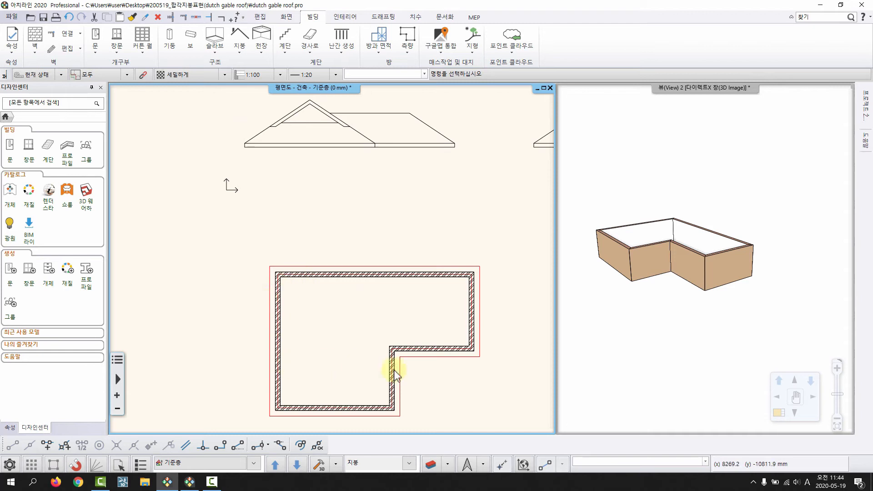
middle_click_drag(405, 275, 332, 308)
scroll(331, 291, "down", 2)
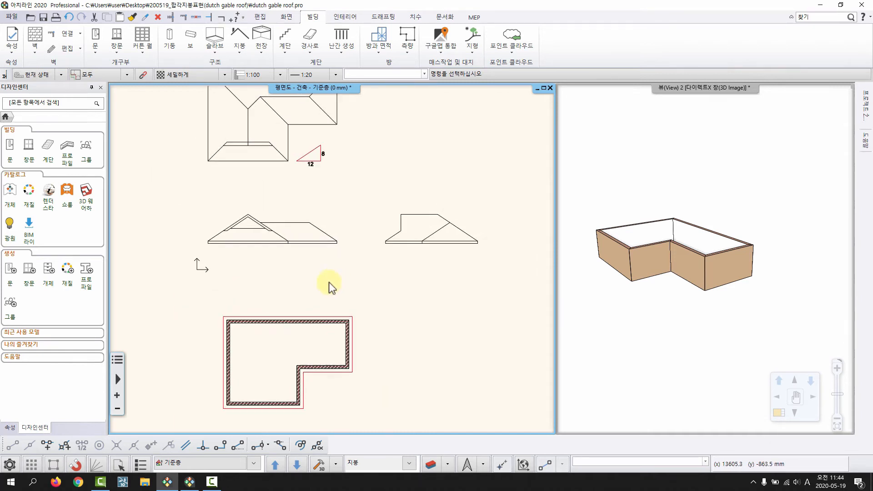
scroll(228, 236, "up", 1)
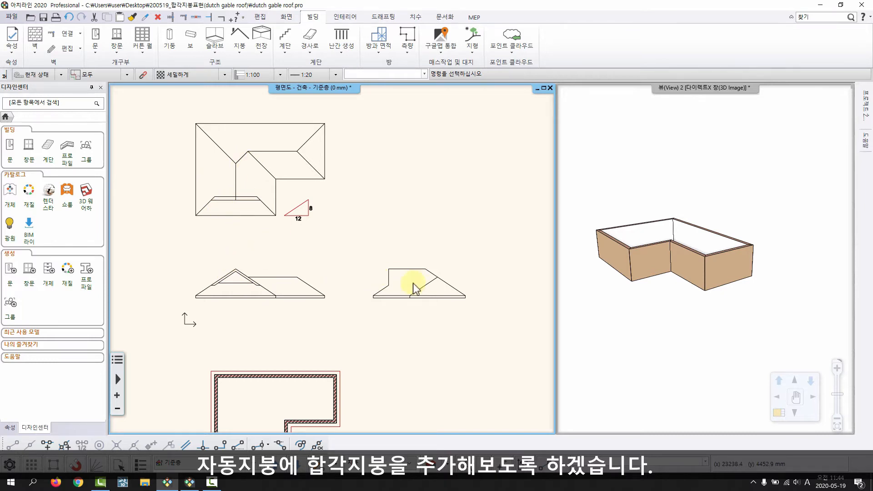
middle_click_drag(250, 178, 263, 175)
left_click(258, 174)
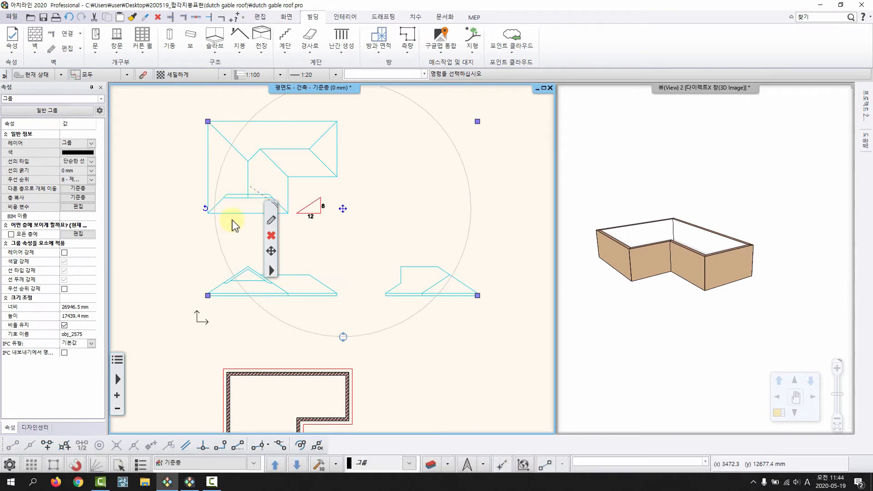
left_click(391, 334)
- Examine the L-shaped walls and the red roof outline around them in plan and in the 3D view
middle_click_drag(391, 334, 311, 261)
scroll(311, 261, "up", 3)
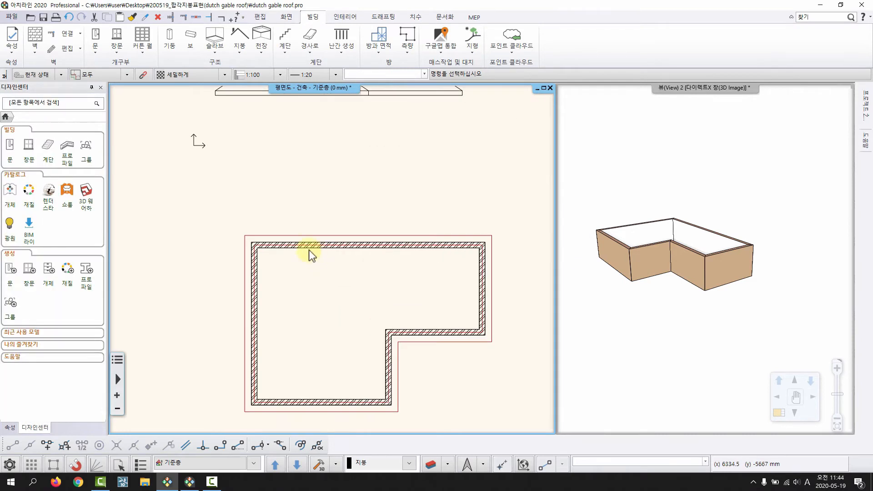
left_click(298, 255)
left_click(261, 263)
left_click(678, 264)
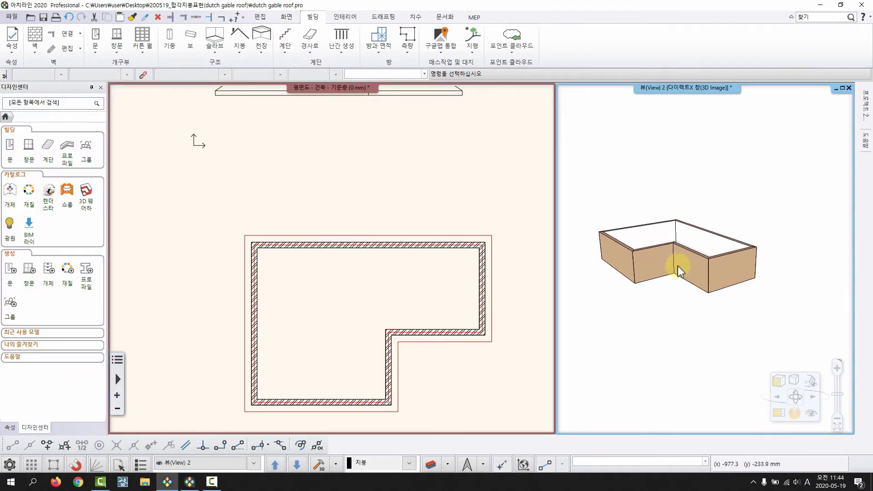
left_click_drag(678, 264, 690, 312)
left_click(415, 241)
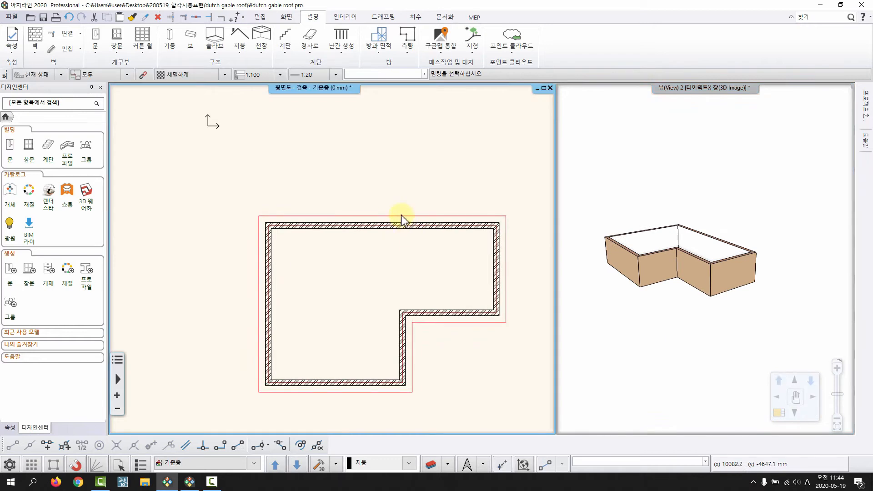
left_click(401, 215)
middle_click_drag(400, 211, 368, 200)
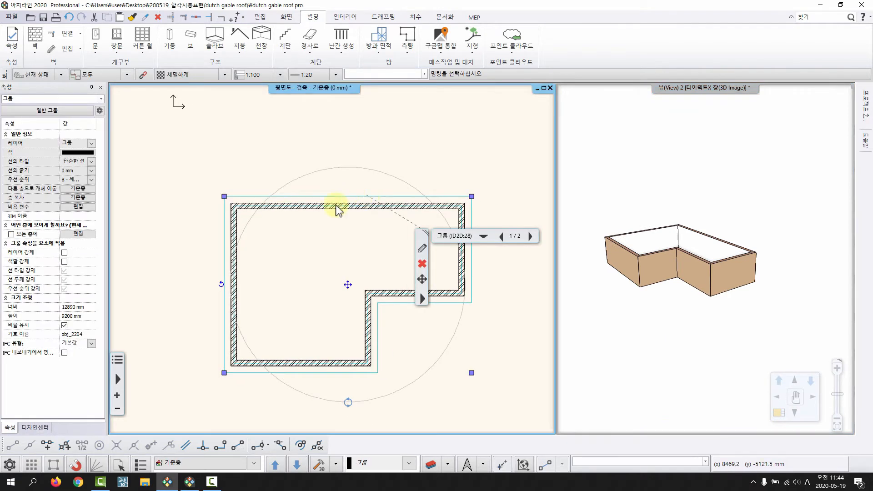
key("Escape")
- Create a simple roof (단순 지붕) from the L-shaped building's walls, with a 2700 mm reference height C and 500 mm eaves overhang
scroll(337, 210, "down", 3)
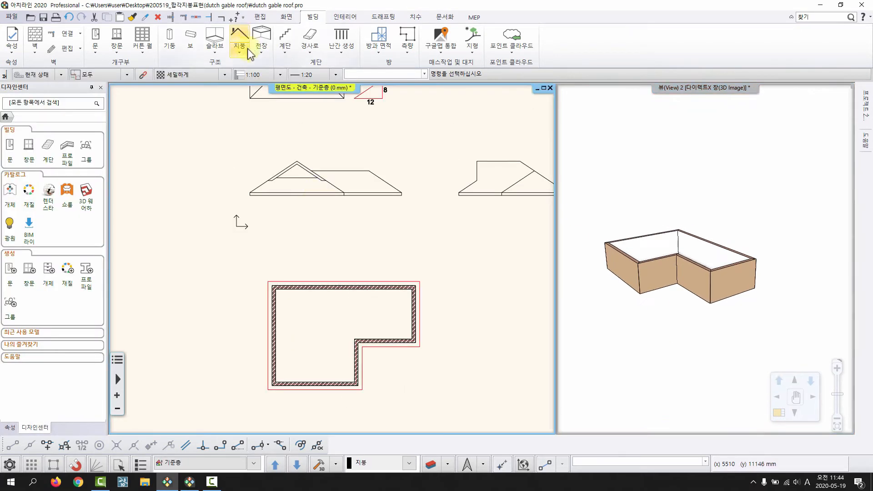
left_click(240, 52)
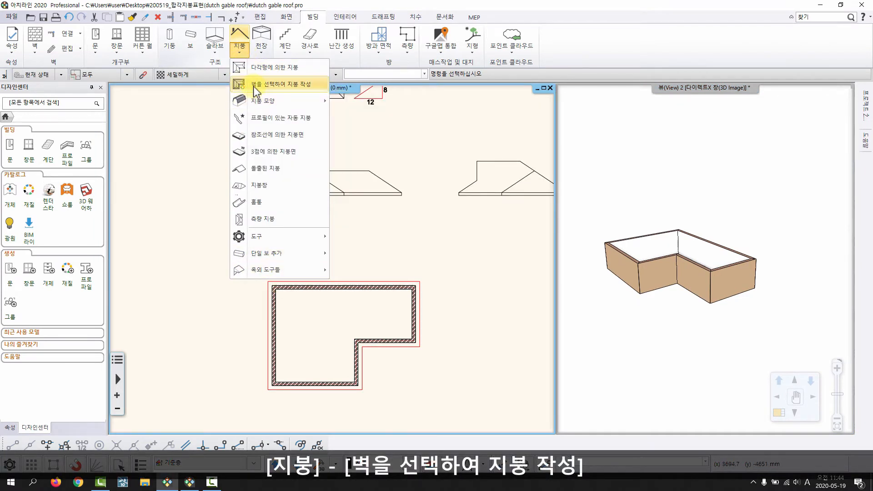
left_click(255, 85)
left_click_drag(220, 258, 448, 411)
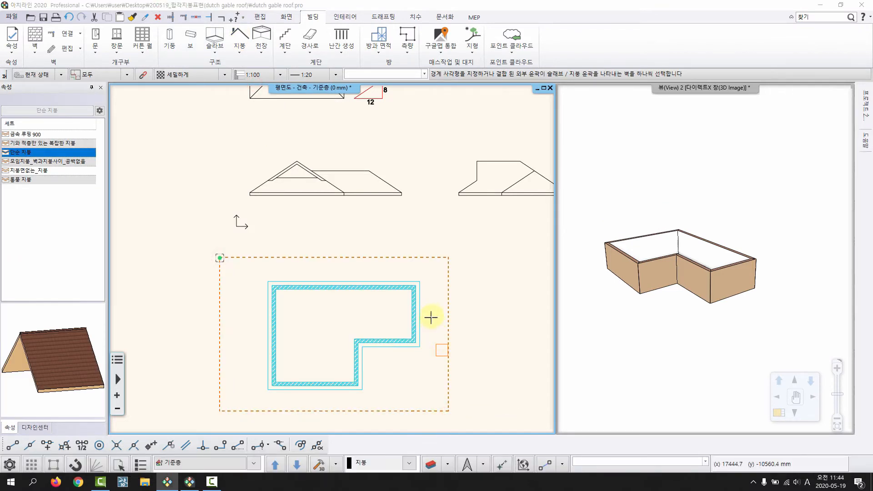
left_click_drag(605, 213, 527, 263)
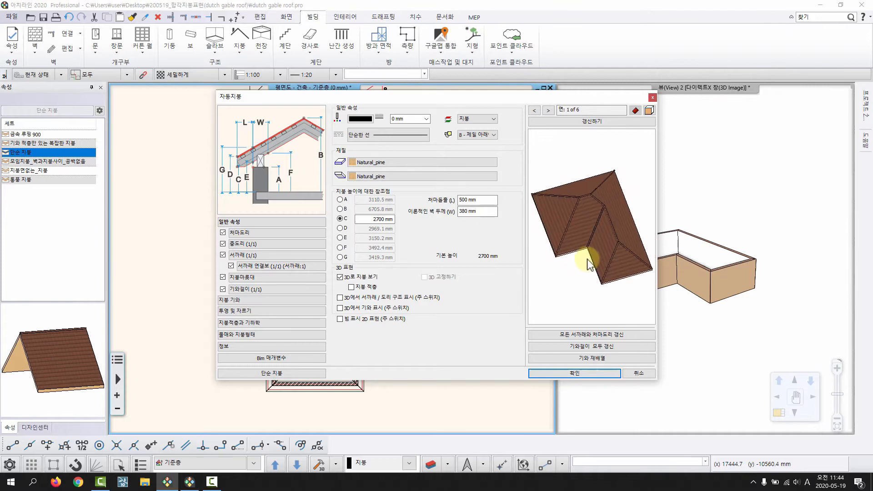
left_click(577, 373)
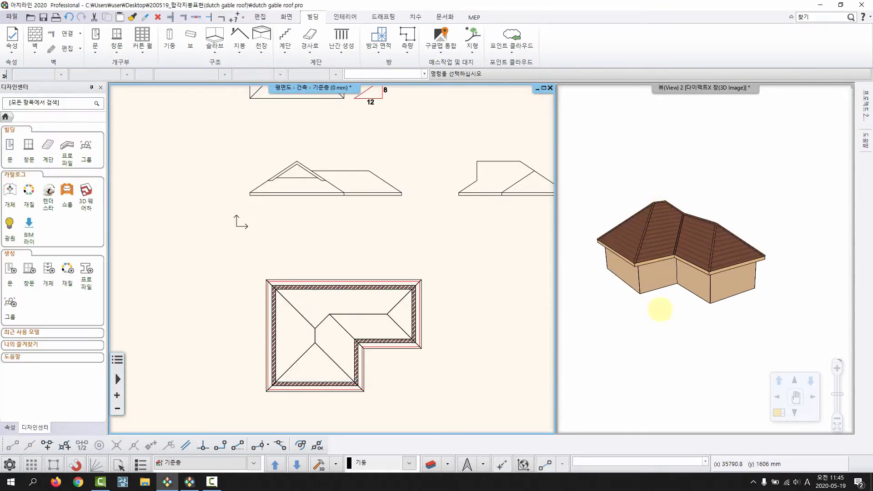
left_click_drag(662, 309, 667, 265)
scroll(666, 259, "up", 3)
- Check the reference slope triangle, and open the new L-shaped roof's properties at the slope and roof shape settings (물매와 지붕형태)
left_click(410, 298)
middle_click_drag(367, 215, 354, 312)
scroll(363, 204, "up", 3)
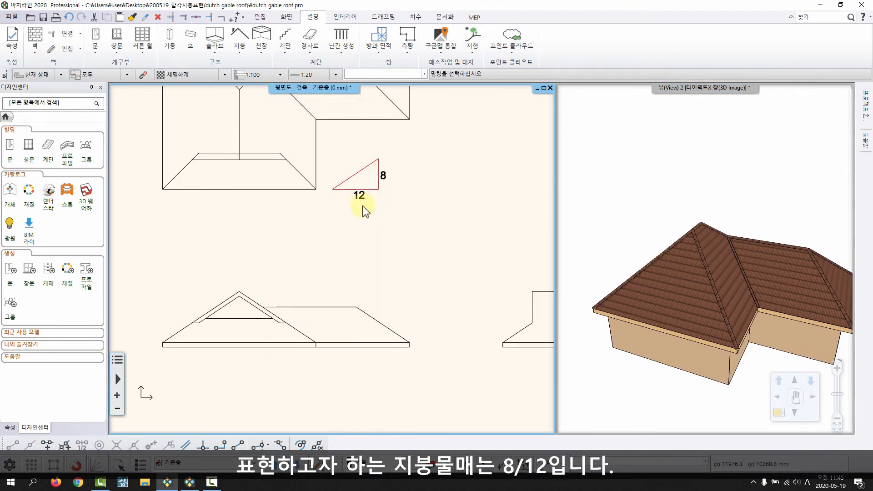
scroll(324, 298, "down", 5)
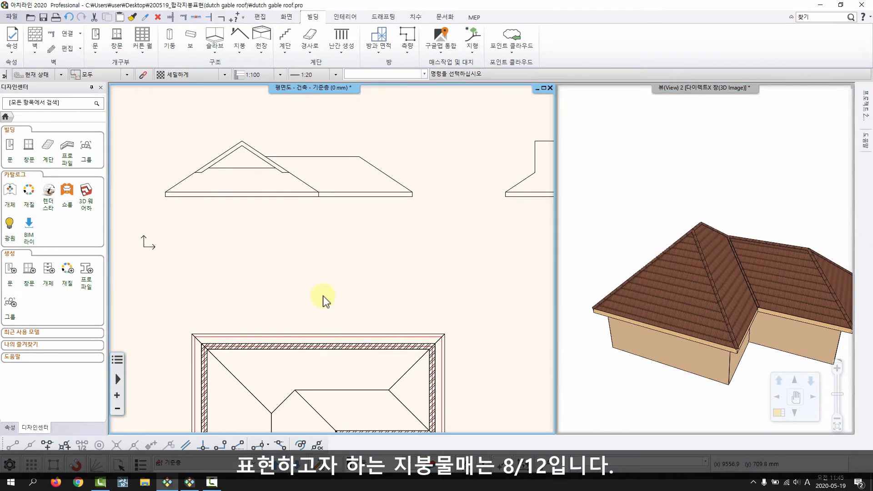
left_click(300, 291)
right_click(305, 292)
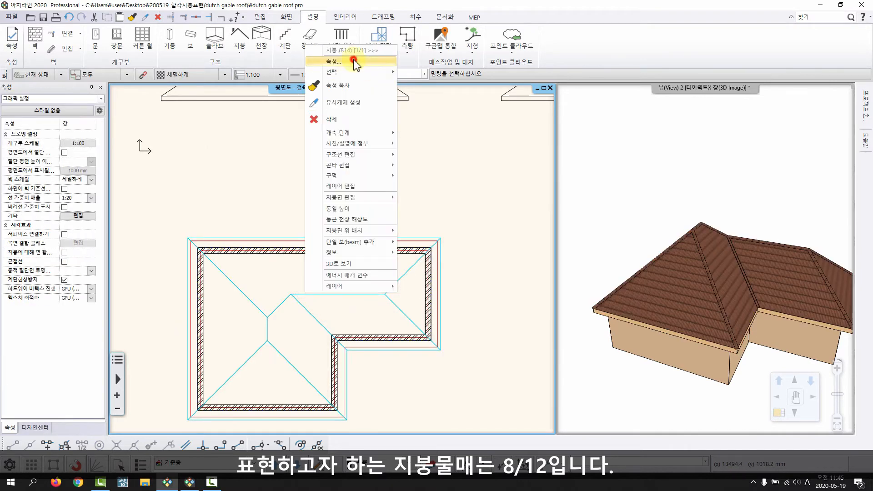
left_click(354, 60)
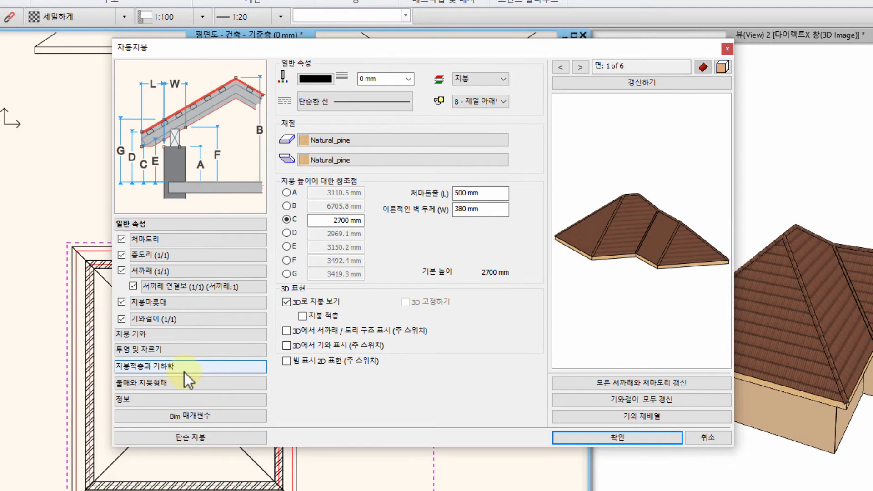
left_click(161, 386)
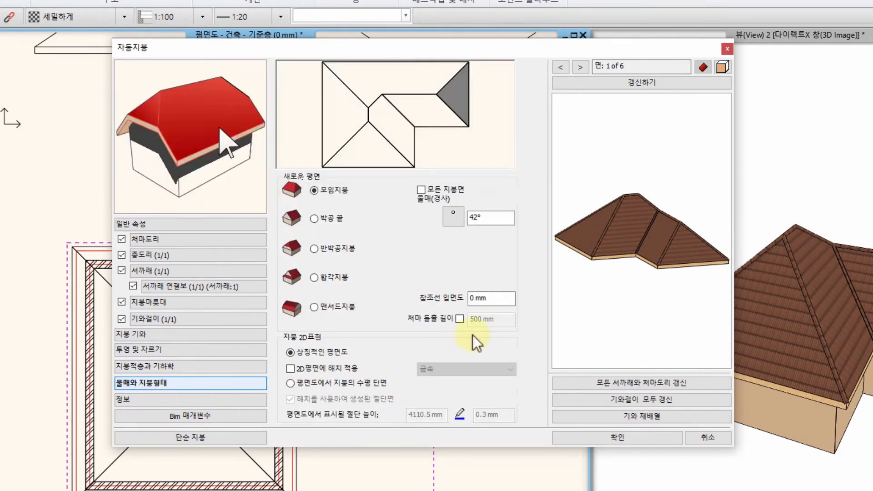
- Switch the roof slope unit to a ratio, set it to 8/12 for all roof faces (모든 지붕면), and apply the change
double_click(496, 220)
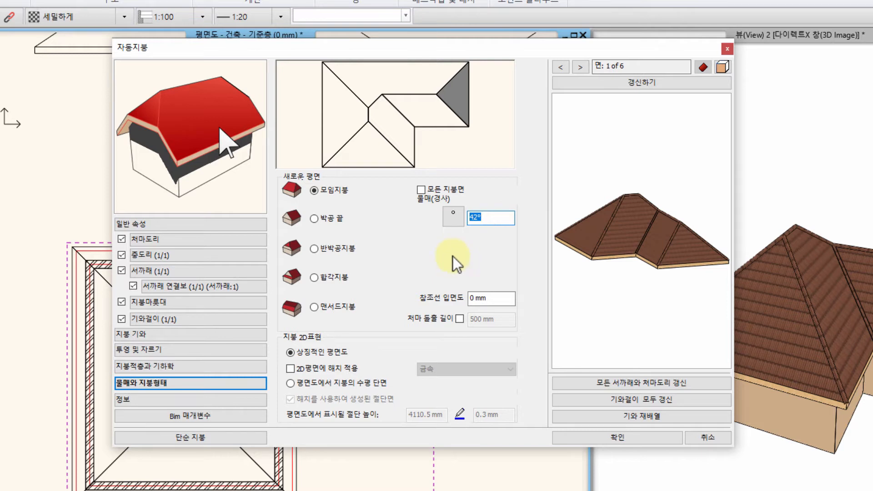
left_click(455, 214)
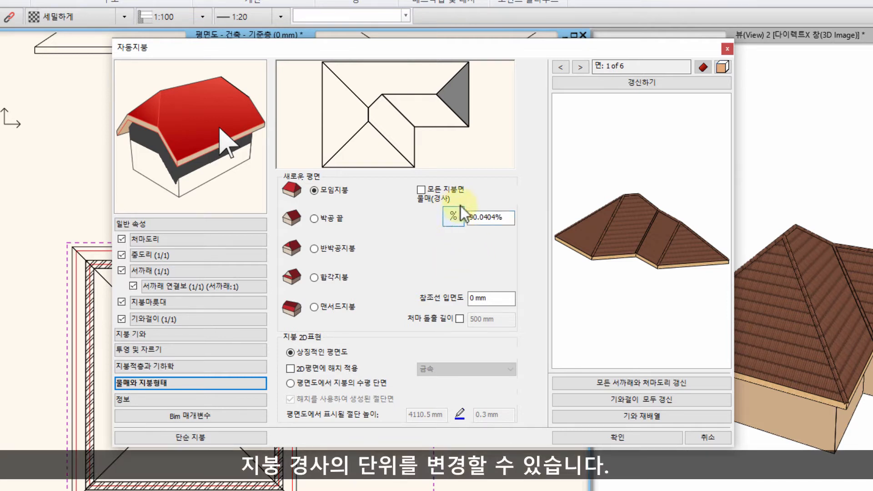
left_click(507, 217)
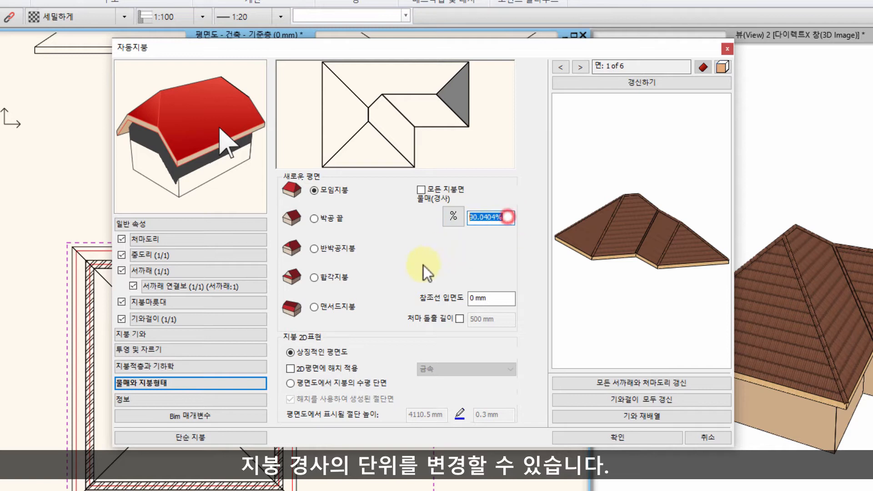
left_click(455, 217)
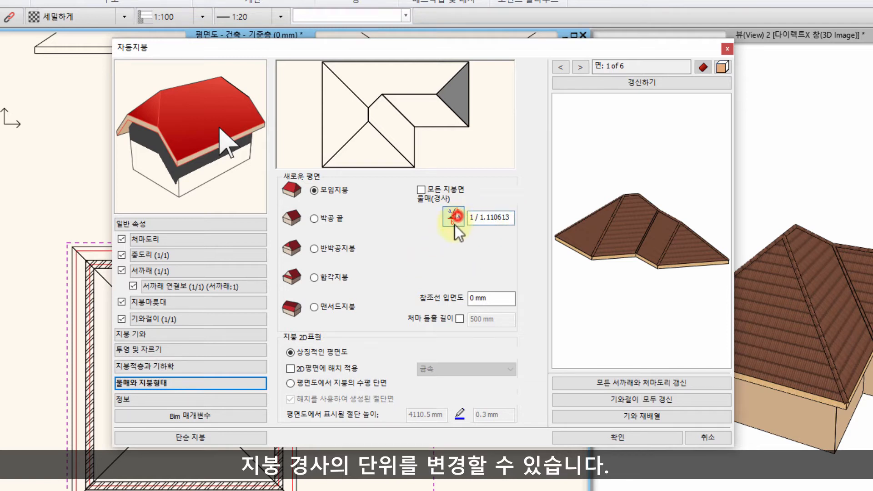
left_click(509, 217)
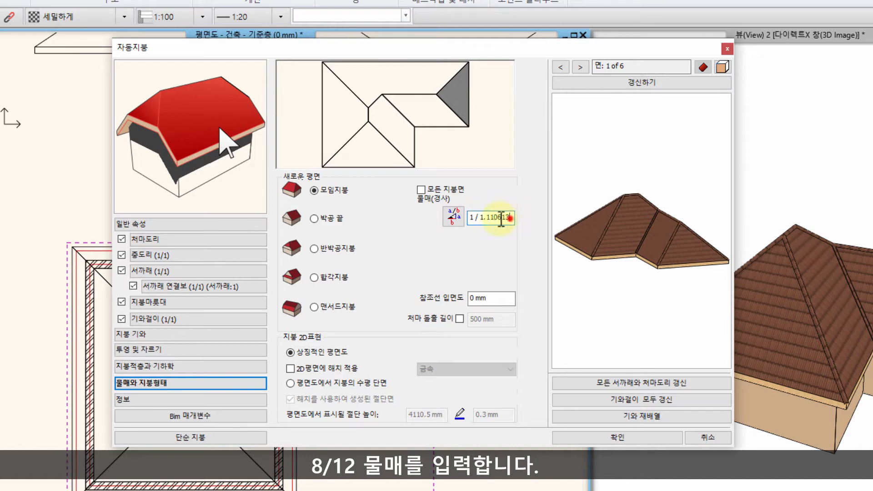
double_click(508, 218)
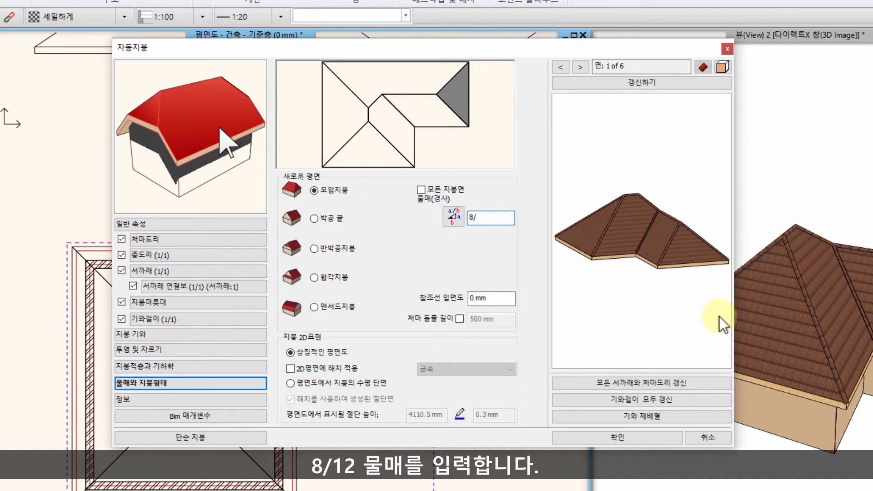
left_click(421, 189)
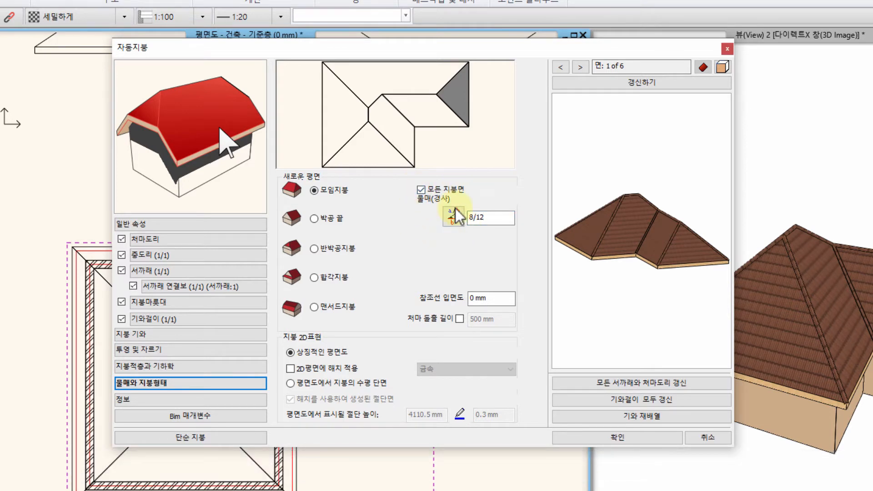
left_click(627, 80)
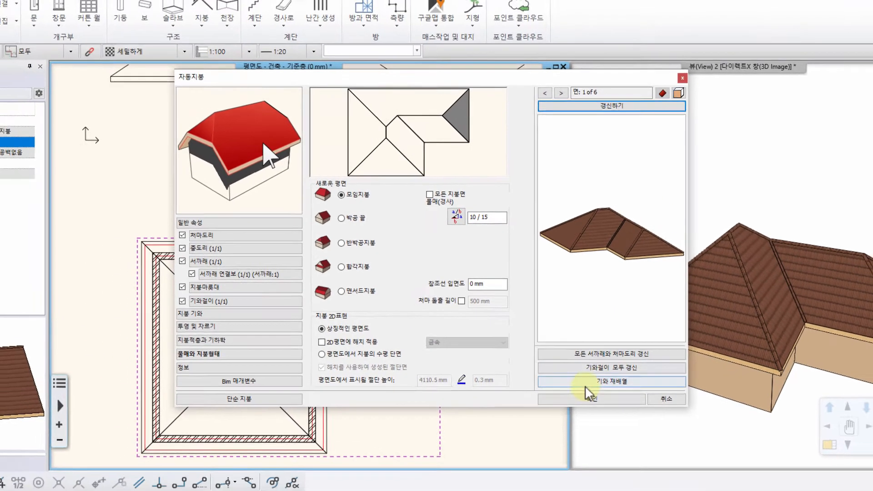
left_click(590, 398)
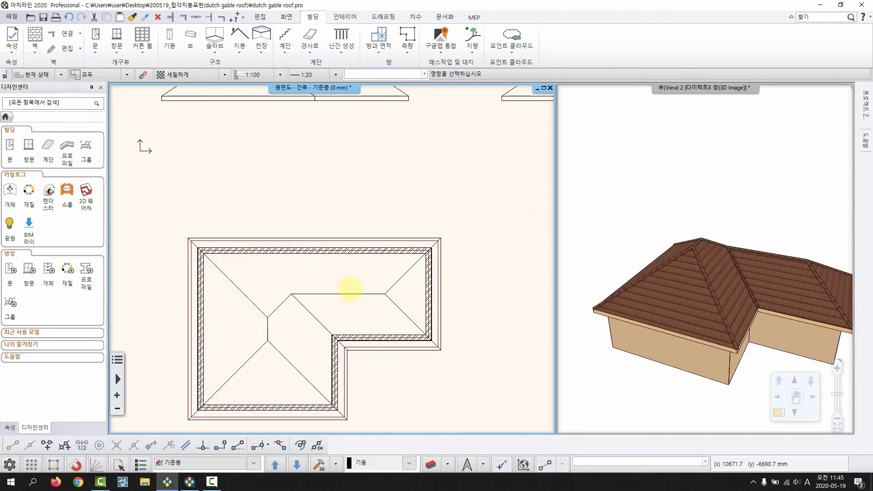
- Check the reference slope triangle and examine the L-shaped roof in plan and in the 3D view
scroll(338, 288, "down", 3)
scroll(341, 165, "up", 3)
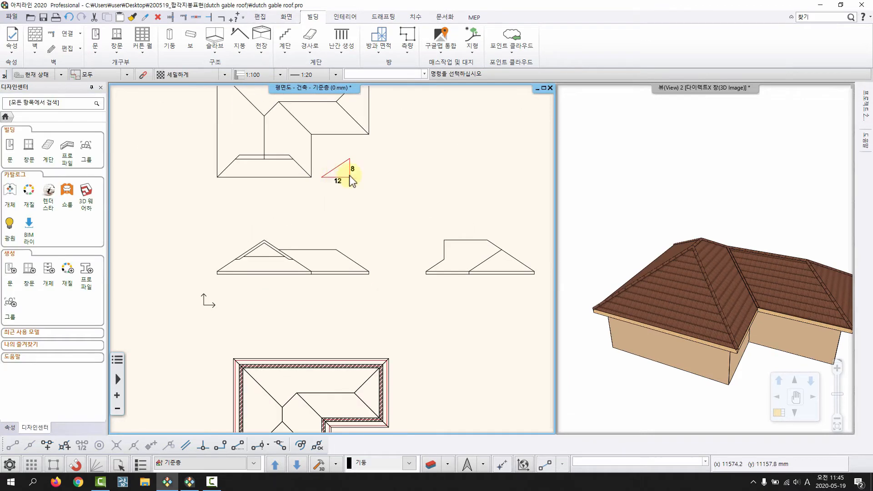
middle_click_drag(391, 335, 396, 256)
scroll(318, 339, "up", 3)
middle_click_drag(704, 290, 686, 284)
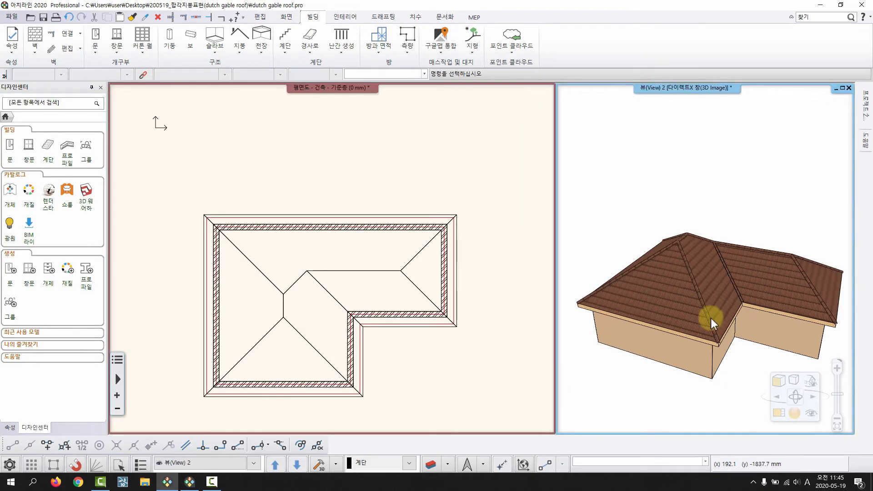
middle_click_drag(712, 319, 659, 268, "shift")
scroll(318, 273, "up", 2)
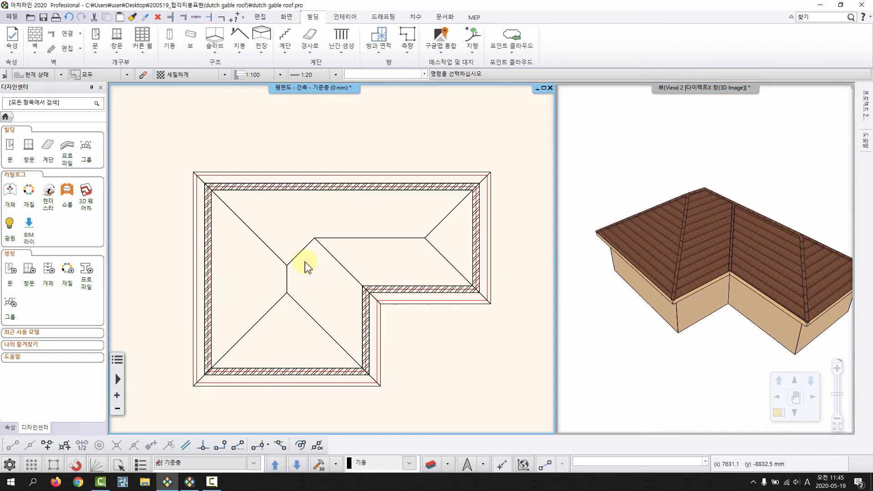
- Turn off the ridge (지붕마루) and valley (지붕골) tiles in the L-shaped roof's tile settings (지붕 기와) and apply
left_click(302, 253)
right_click(297, 247)
left_click(336, 15)
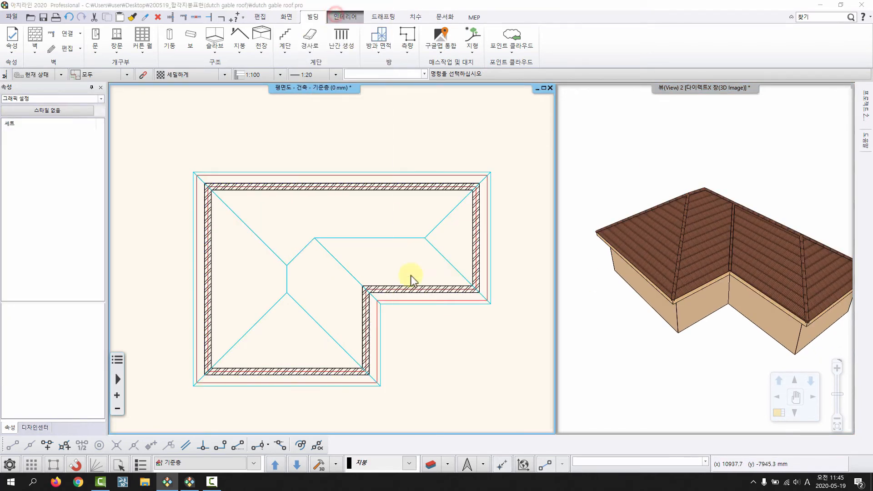
double_click(420, 263)
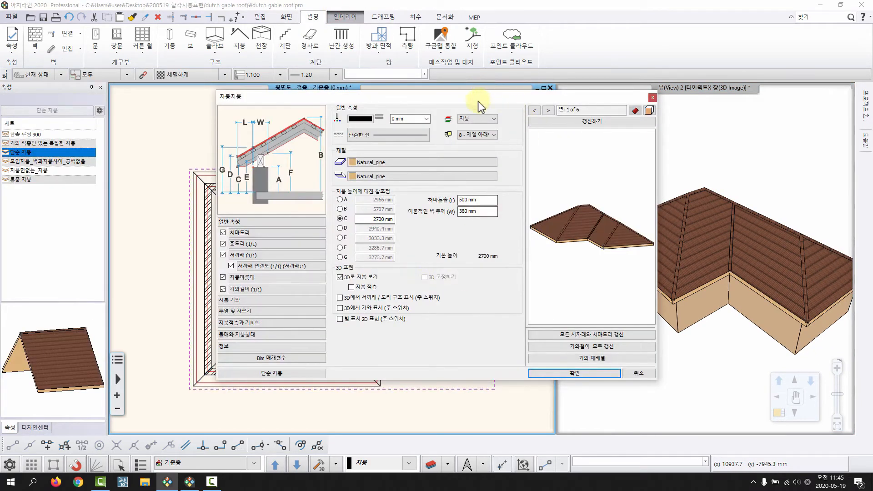
left_click_drag(478, 101, 413, 81)
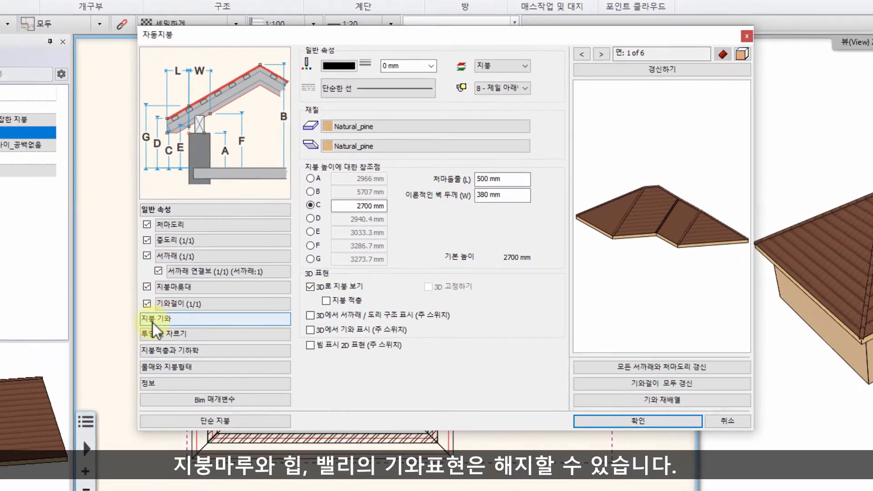
left_click(164, 286)
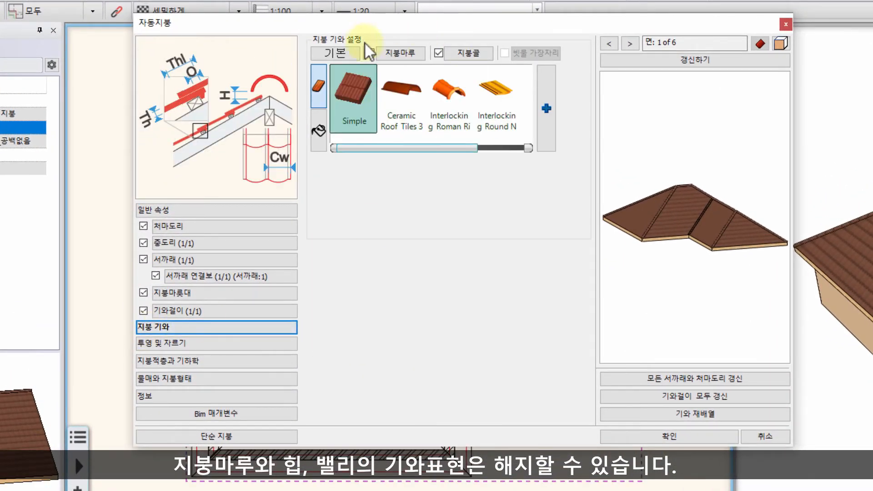
left_click(369, 53)
left_click(438, 54)
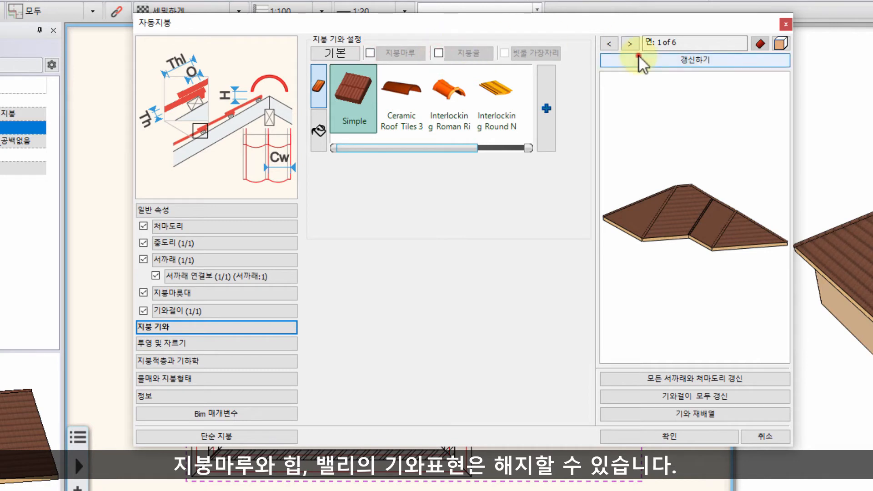
left_click(637, 59)
scroll(683, 214, "up", 2)
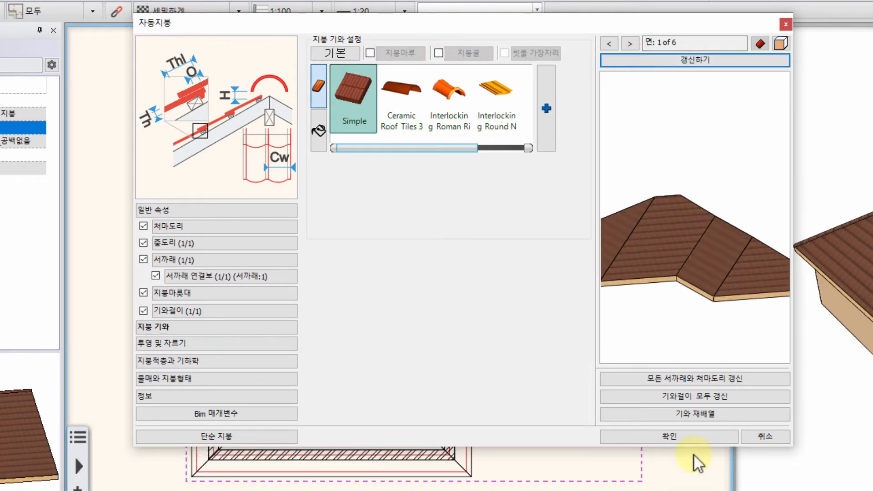
mouse_move(694, 455)
left_mouse_down()
mouse_move(676, 439)
mouse_move(685, 307)
mouse_move(691, 444)
left_mouse_up()
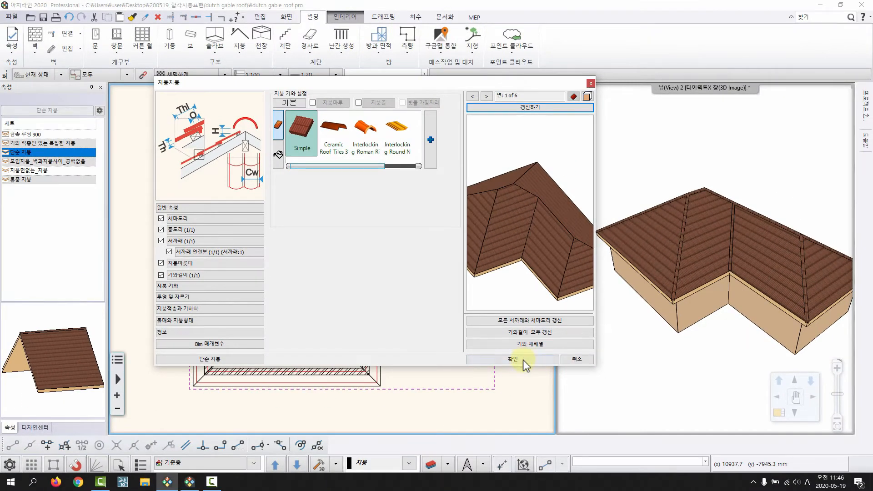
left_click(522, 359)
- Examine the roof without ridge tiles in 3D and compare its plan with the reference roof plan and elevations
left_click_drag(707, 215, 684, 275)
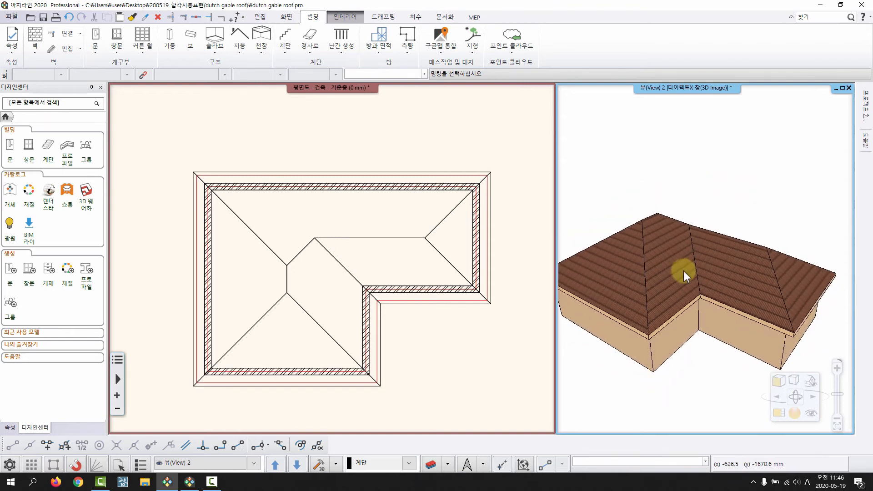
left_click(279, 298)
left_click(279, 278)
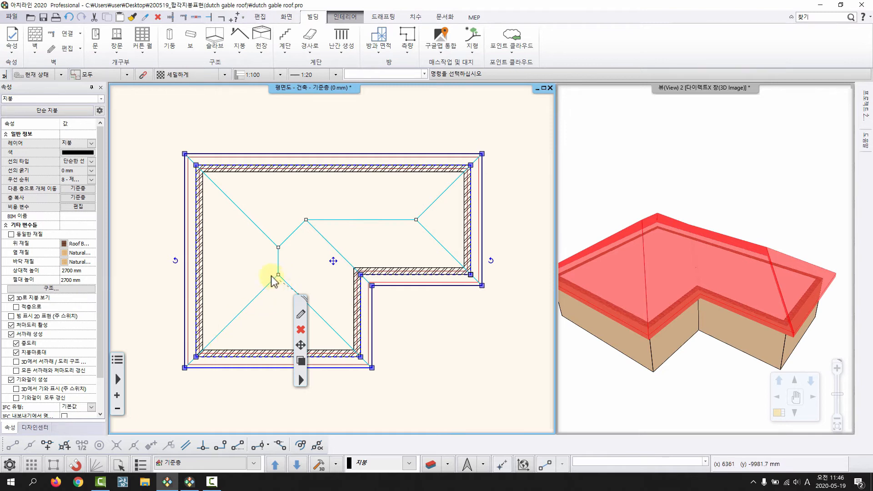
key("Escape")
scroll(314, 329, "down", 5)
middle_click_drag(302, 277, 284, 341)
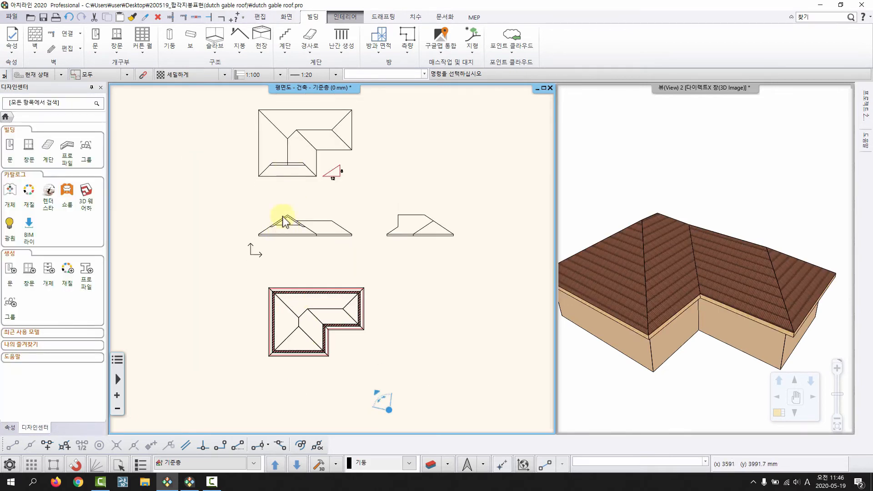
- Open the L-shaped roof's slope and shape settings (물매와 지붕형태) and select the short wing's triangular end face, face 4 of 6
scroll(312, 268, "up", 5)
left_click(341, 276)
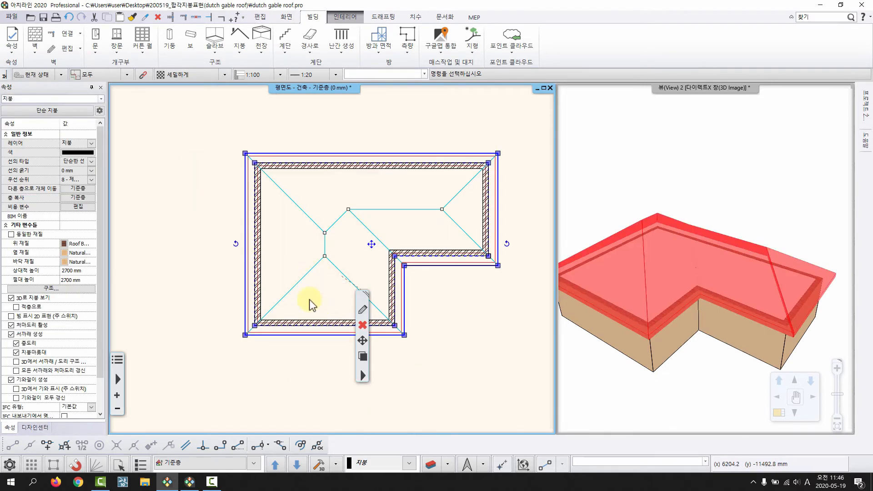
right_click(326, 261)
left_click(381, 32)
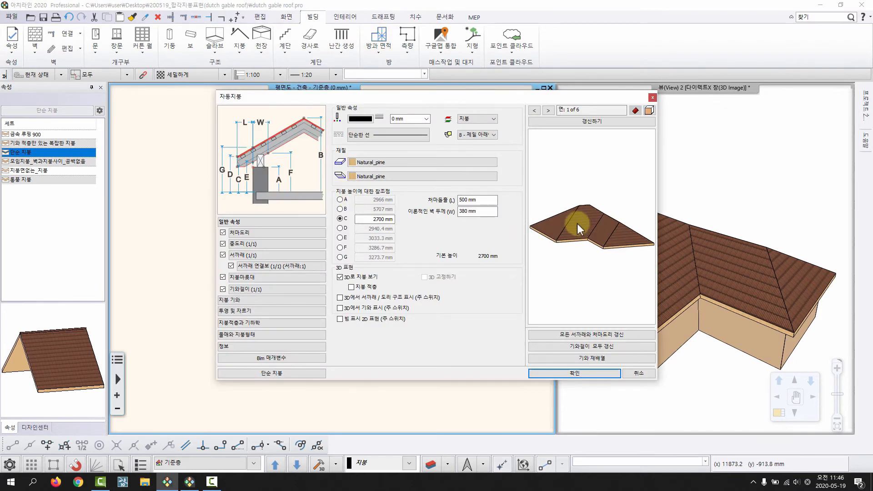
mouse_move(577, 222)
left_mouse_down()
mouse_move(576, 241)
mouse_move(585, 234)
left_mouse_up()
left_click(242, 337)
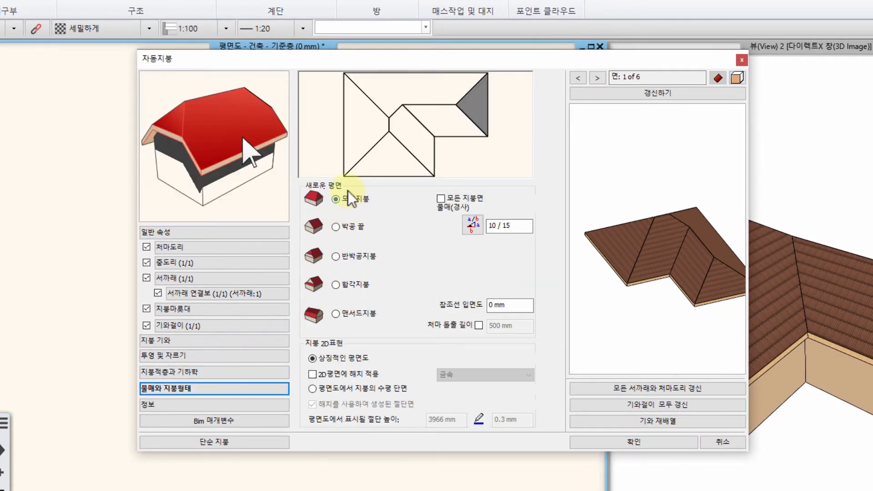
left_click(599, 75)
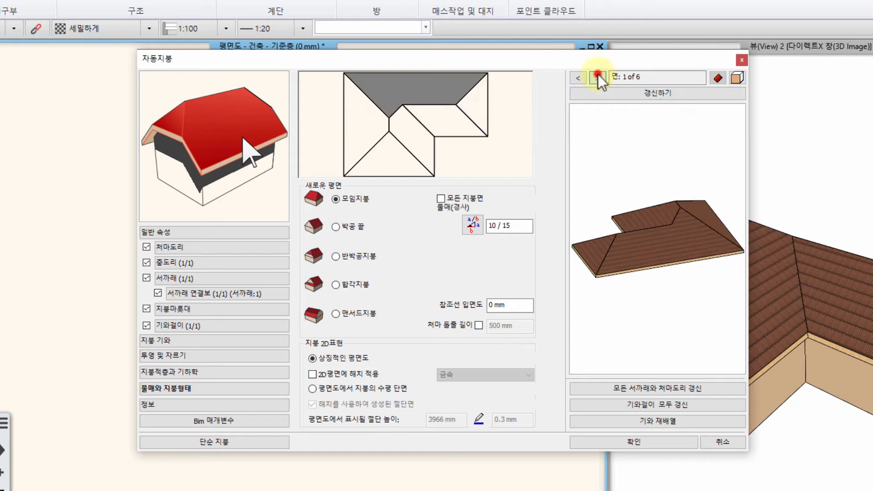
left_click(598, 75)
left_click(598, 75)
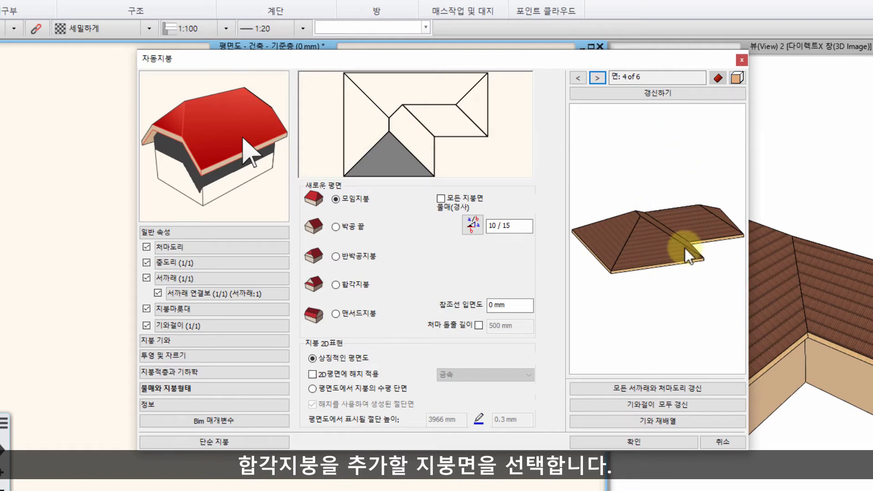
left_click_drag(679, 266, 621, 267)
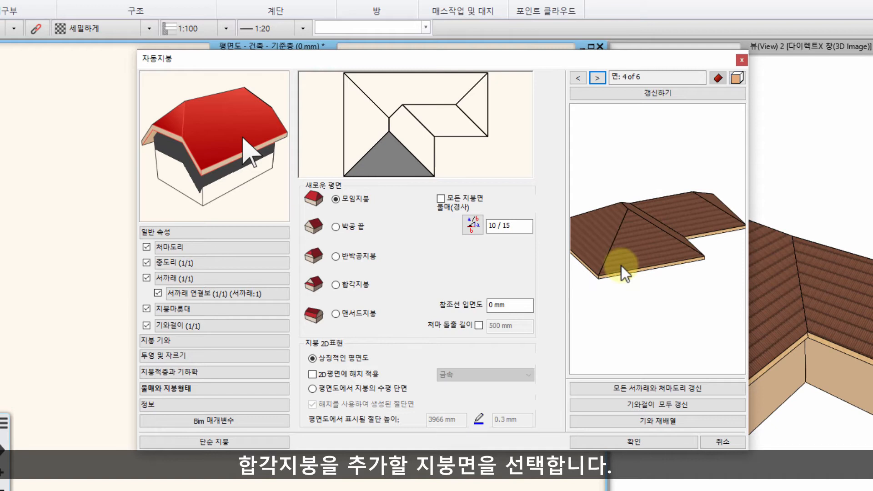
- Change the selected end face to a dutch gable (합각지붕), update the preview, and apply it to the roof
left_click(344, 285)
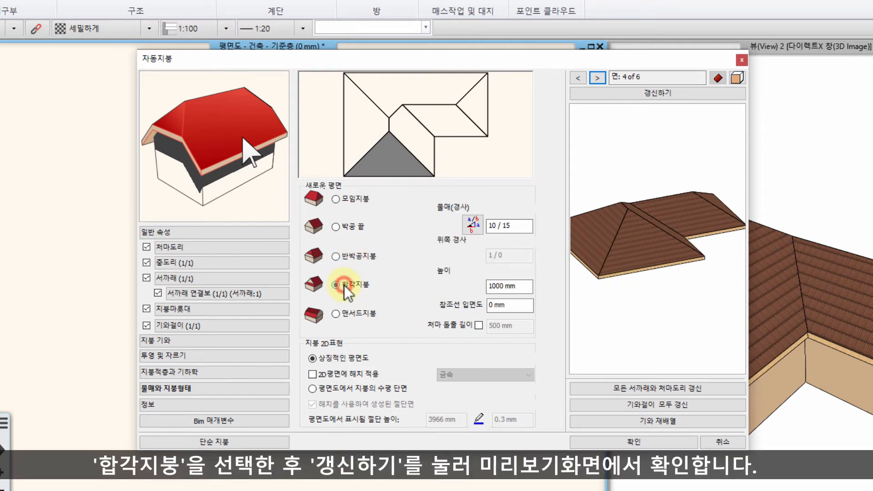
left_click(667, 95)
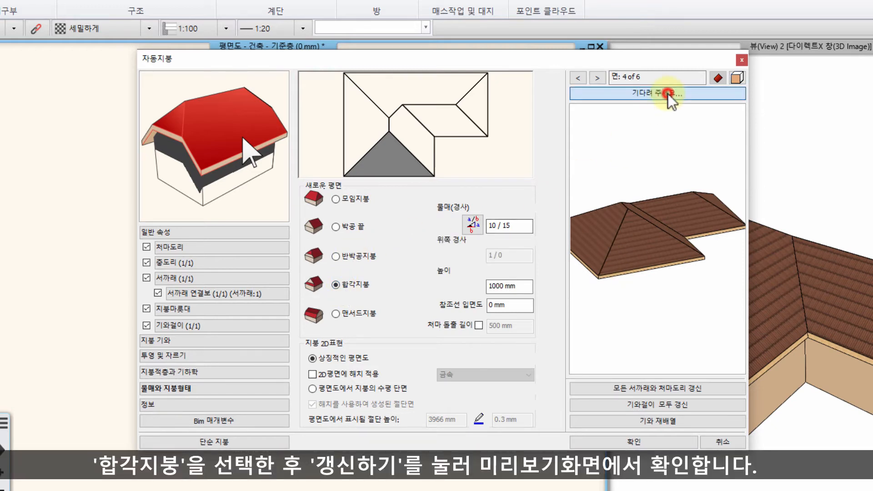
left_click_drag(657, 256, 600, 400)
left_click(612, 443)
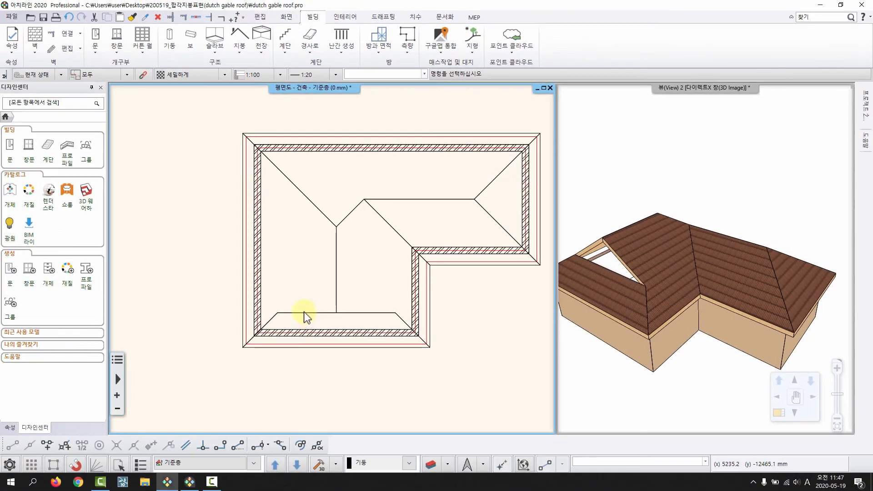
- Examine the new dutch gable end in plan and its open gable triangle in the 3D view
scroll(267, 337, "up", 2)
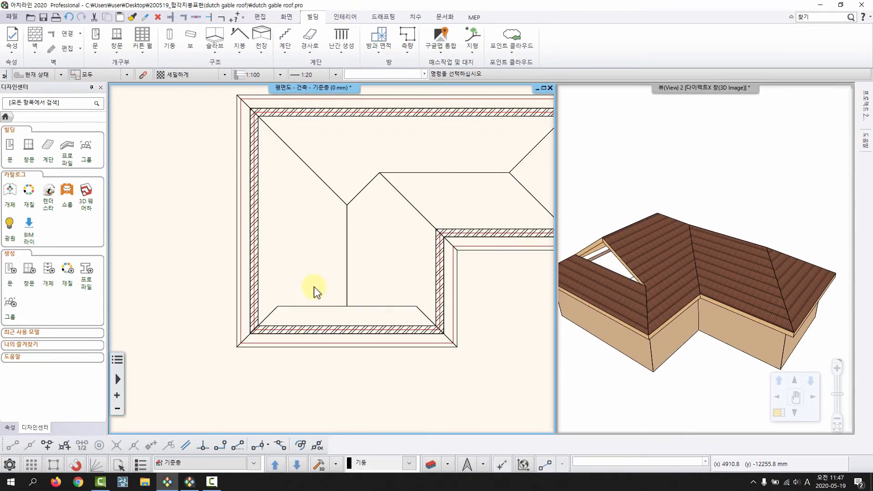
scroll(633, 273, "up", 4)
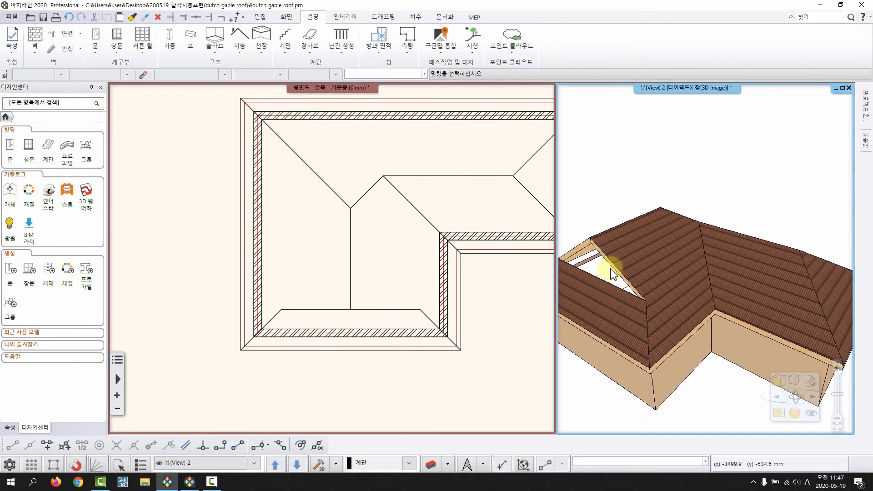
scroll(691, 288, "up", 5)
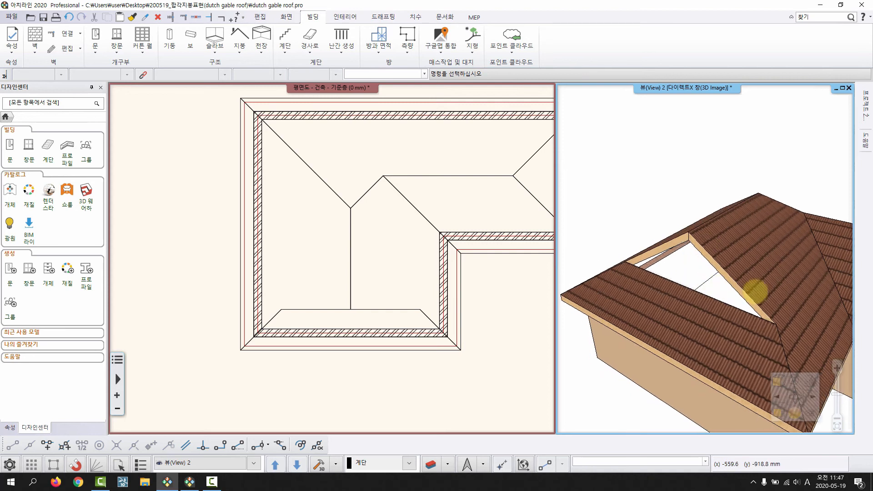
middle_click_drag(708, 235, 670, 231)
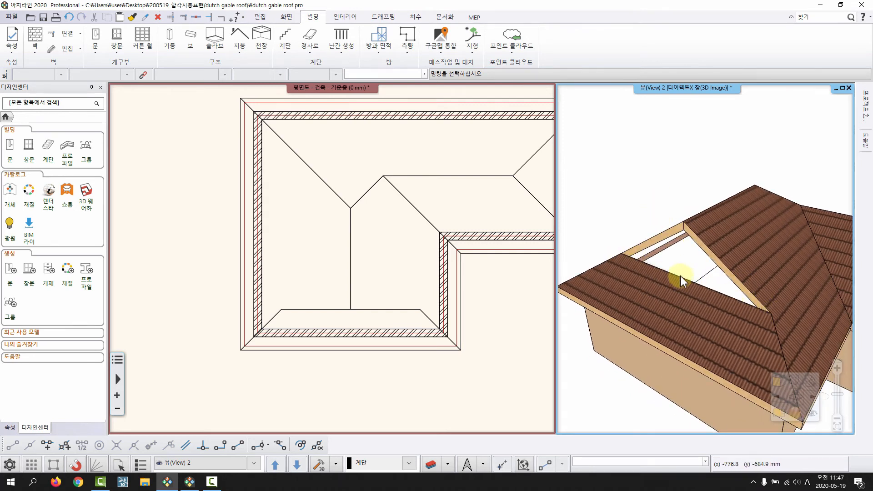
- Examine the open gable triangle in 3D and compare it with the reference roof plan and elevation
scroll(705, 294, "down", 1)
scroll(666, 269, "up", 2)
scroll(717, 319, "up", 1)
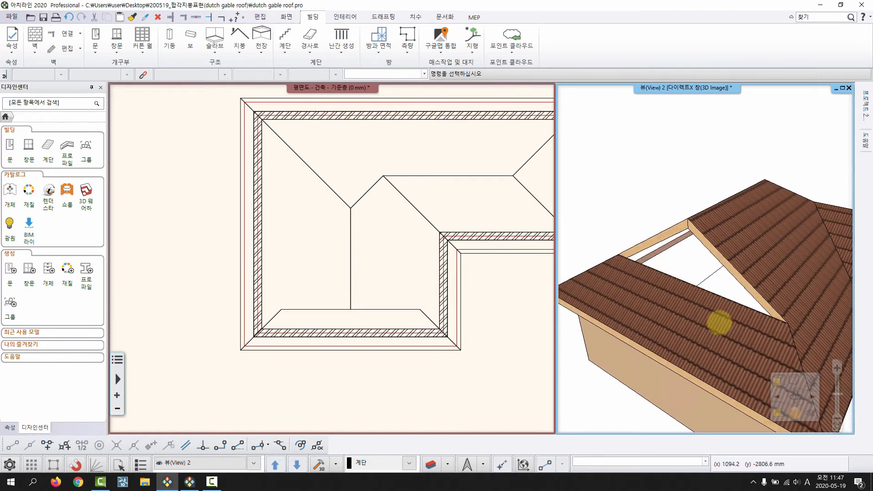
scroll(703, 305, "down", 3)
scroll(397, 353, "down", 5)
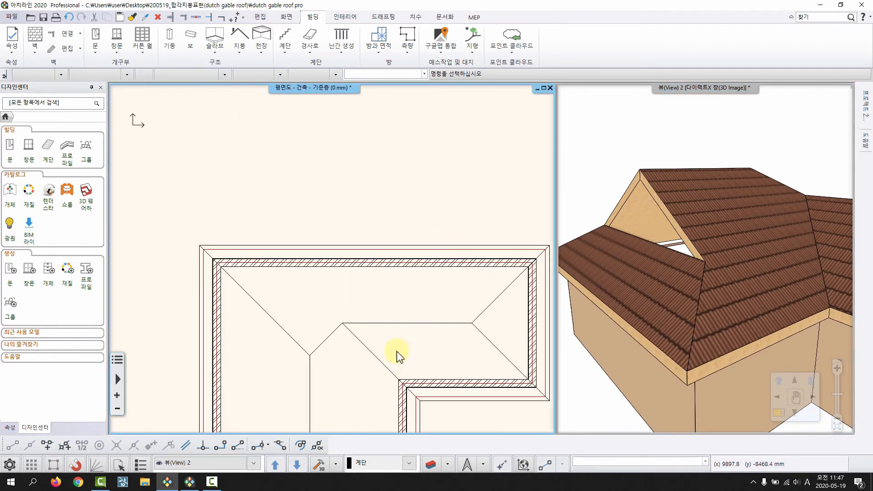
scroll(308, 200, "up", 2)
scroll(332, 275, "up", 1)
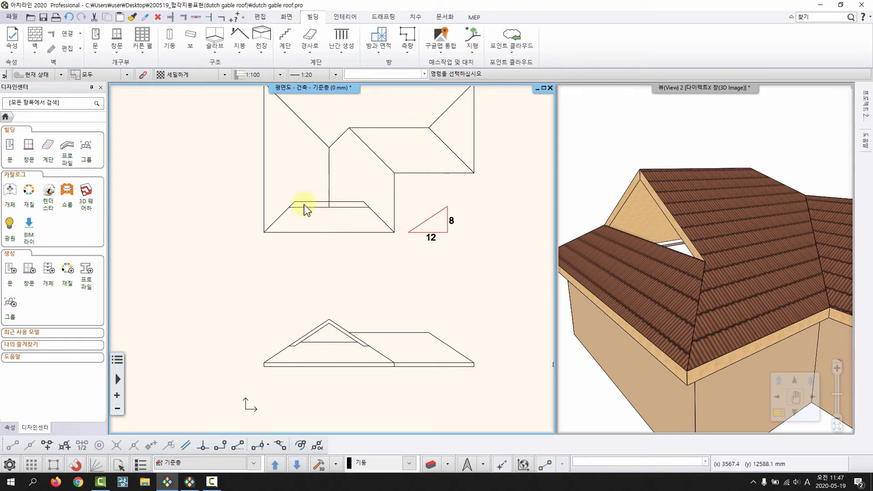
middle_click_drag(658, 261, 703, 275)
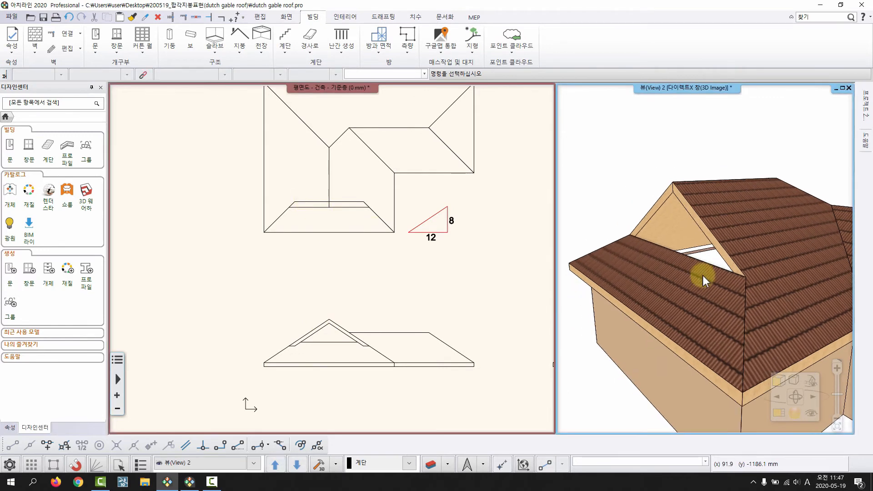
middle_click_drag(338, 369, 359, 167)
left_click(358, 287)
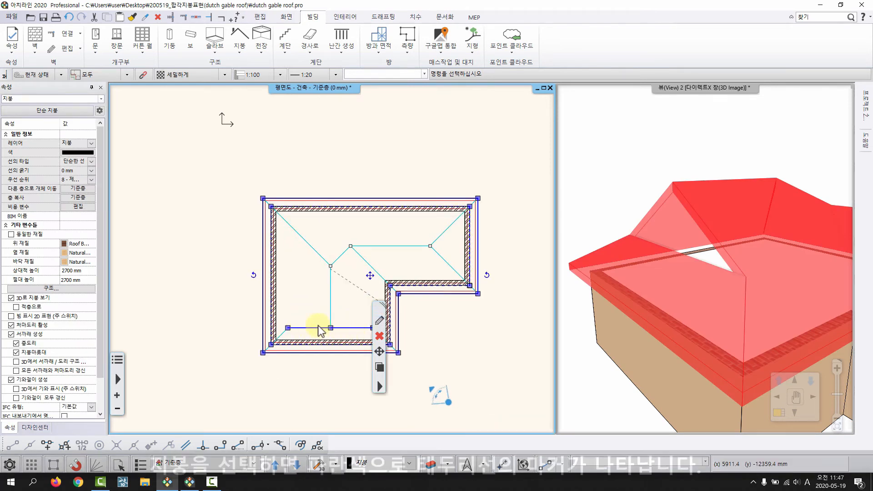
middle_click_drag(262, 285, 264, 286)
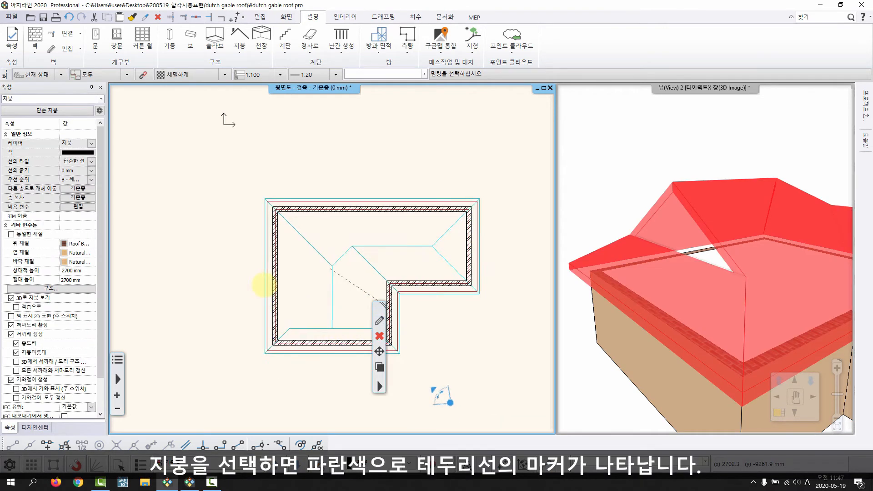
left_click(265, 285)
left_click(281, 292)
left_click(250, 287)
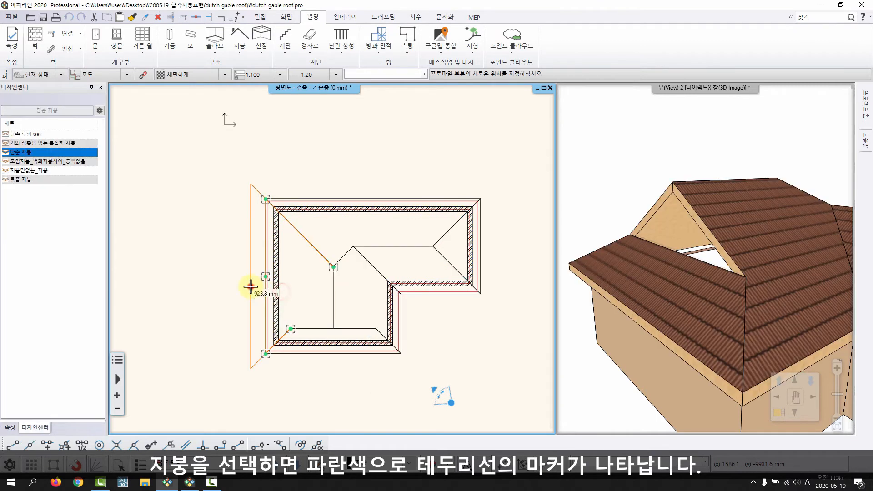
key("Escape")
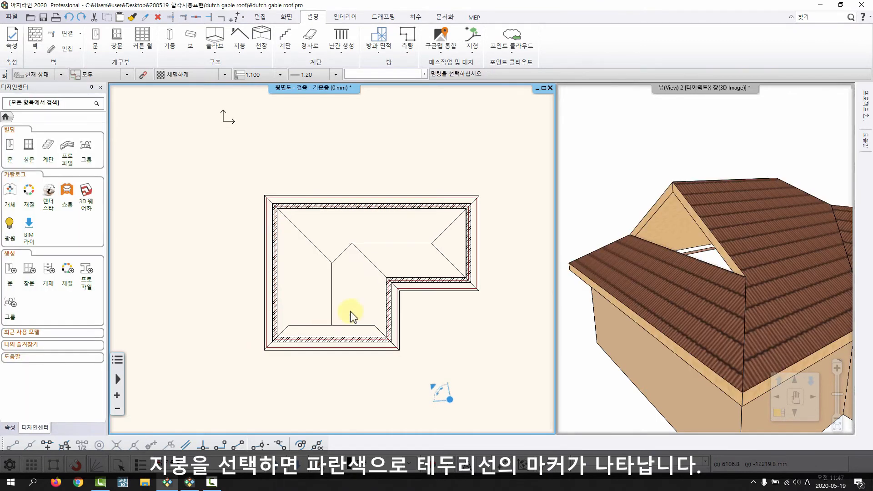
- Try to offset the dutch gable end face's upper edge toward the ridge in the plan view
middle_click_drag(631, 304, 370, 317)
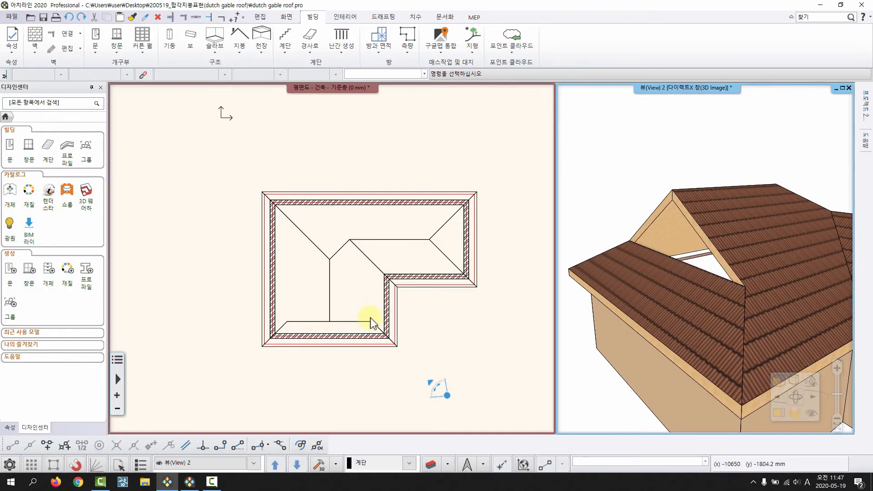
middle_click_drag(764, 263, 387, 318)
scroll(335, 273, "up", 5)
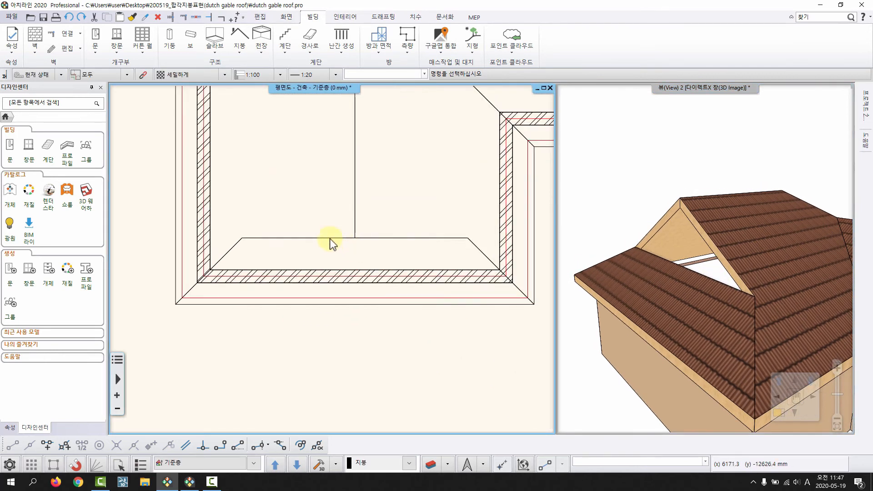
left_click(279, 239)
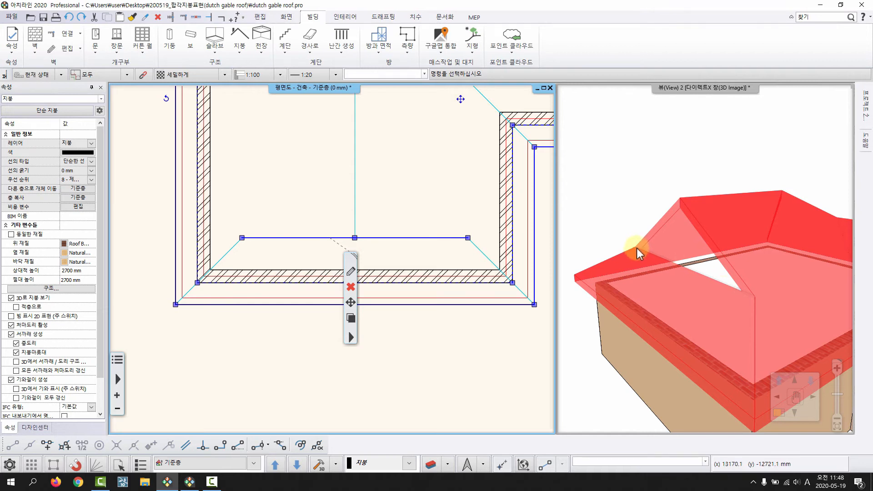
middle_click_drag(427, 255, 416, 272)
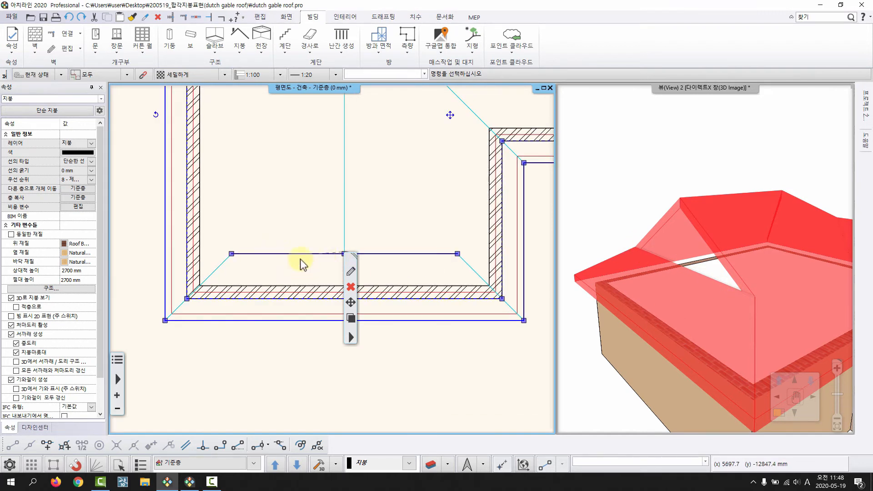
middle_click_drag(300, 263, 282, 271)
left_click(281, 263)
left_click(306, 275)
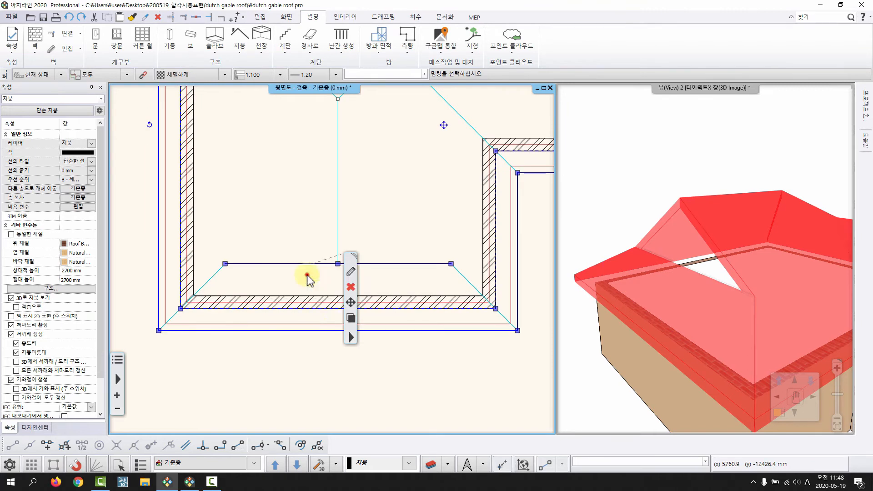
left_click(318, 226)
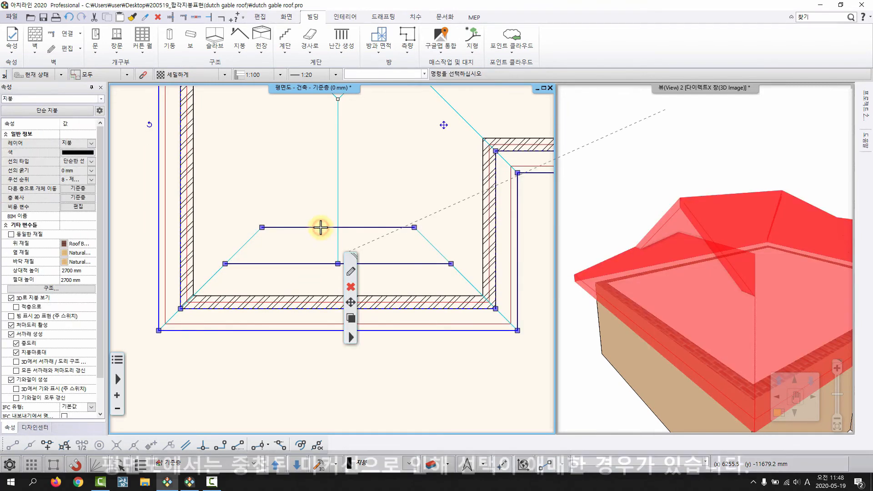
key("Escape")
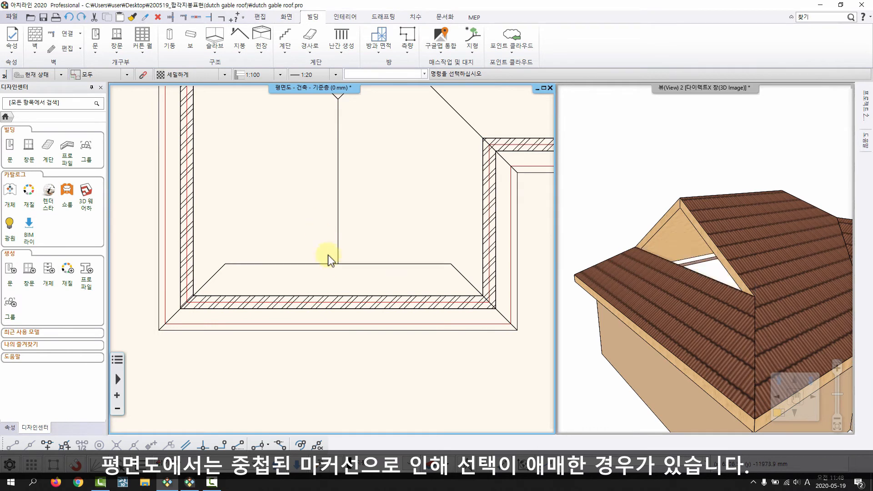
- Try the edge offset again in plan, inspect the roof in 3D, and undo the change
left_click(332, 265)
left_click(320, 269)
left_click(335, 246)
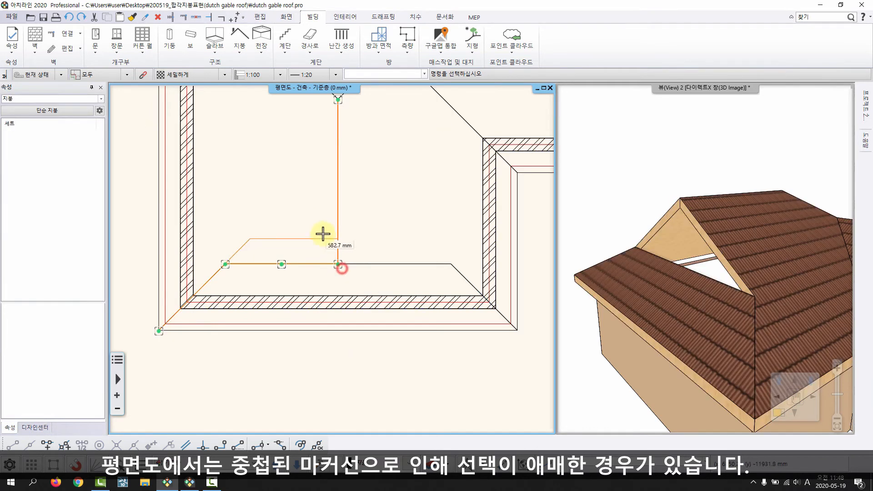
left_click(312, 227)
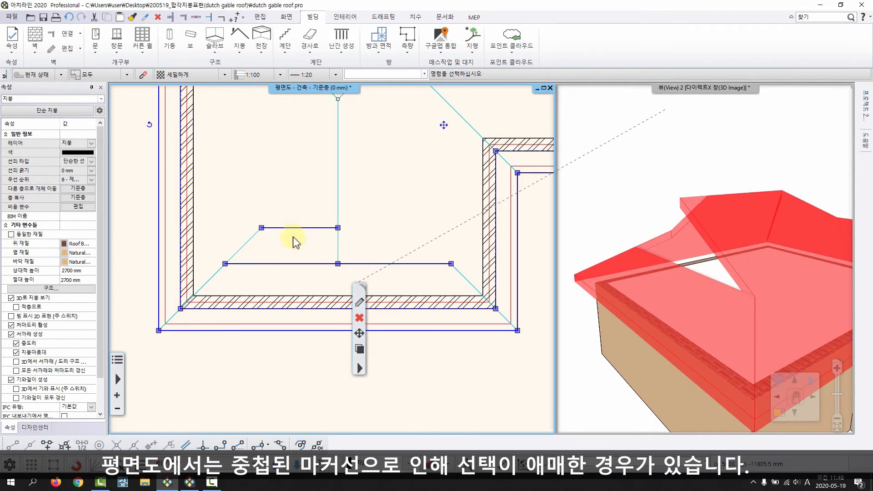
left_click(678, 219)
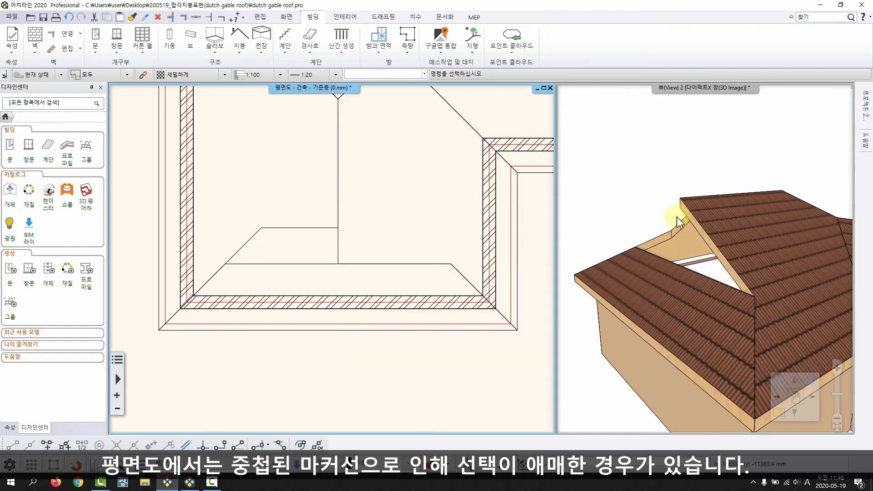
middle_click_drag(755, 252, 692, 228)
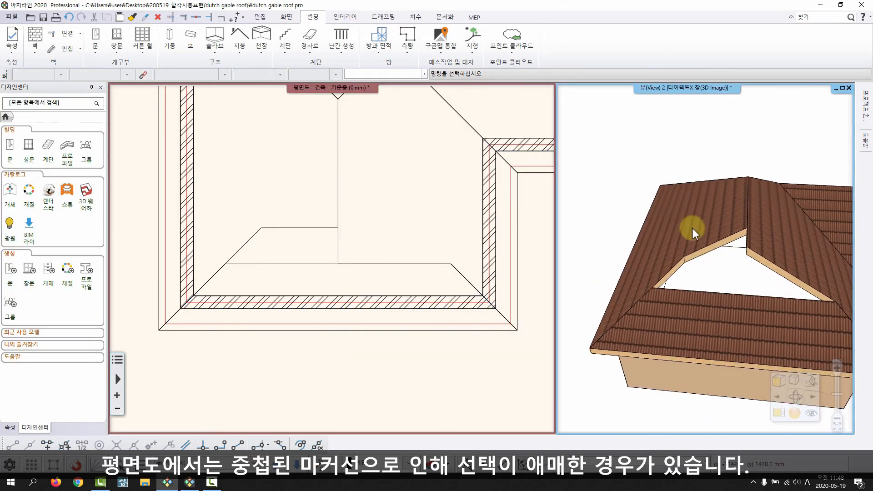
left_click(370, 261)
- Select the roof in the 3D view and offset the end face's upper edge 250 mm in under the gable
middle_click_drag(743, 298, 639, 267)
left_click(638, 266)
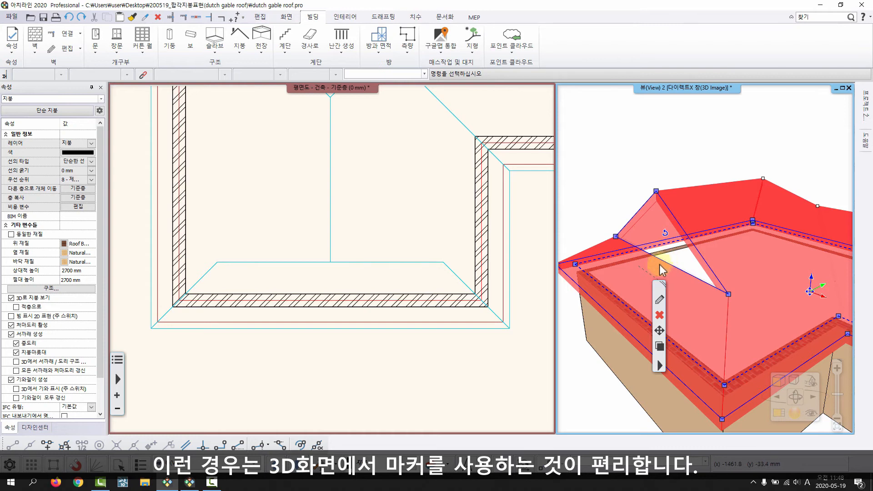
left_click(645, 252)
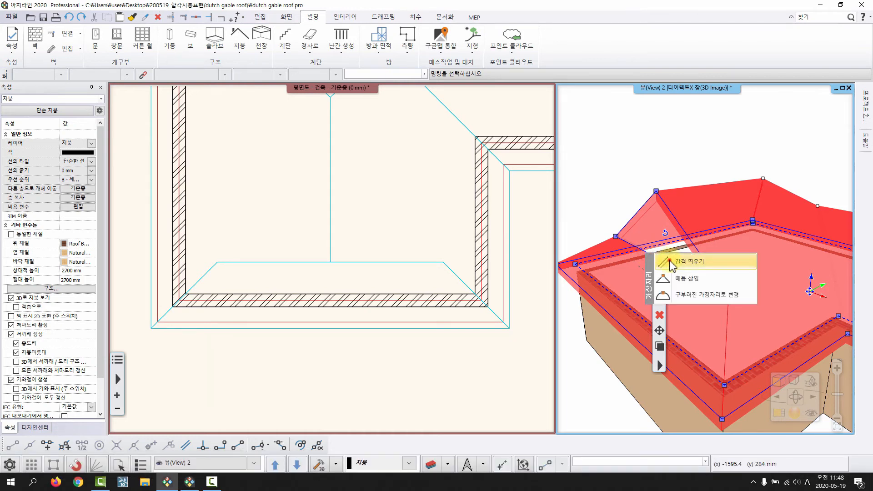
left_click(669, 247)
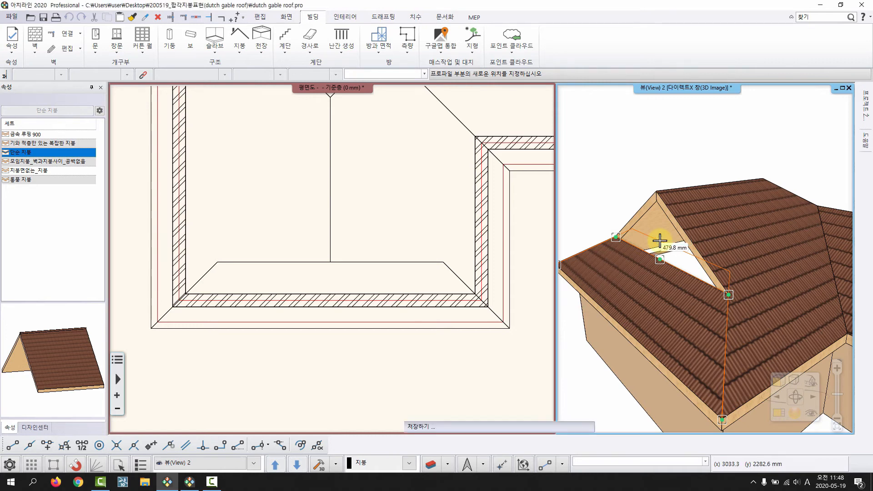
left_click(660, 240)
key("Escape")
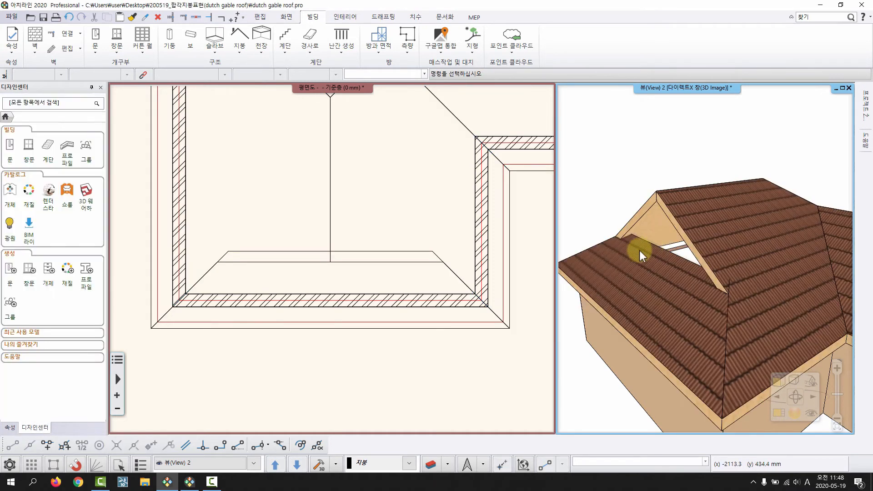
- Examine the extended end face beneath the gable in the 3D view and in plan
middle_click_drag(639, 250, 617, 226)
scroll(708, 249, "up", 2)
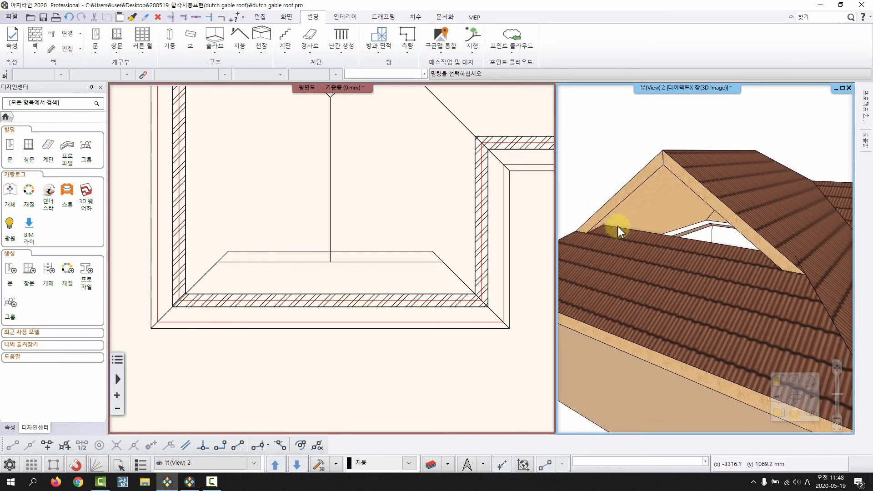
middle_click_drag(356, 212, 355, 246)
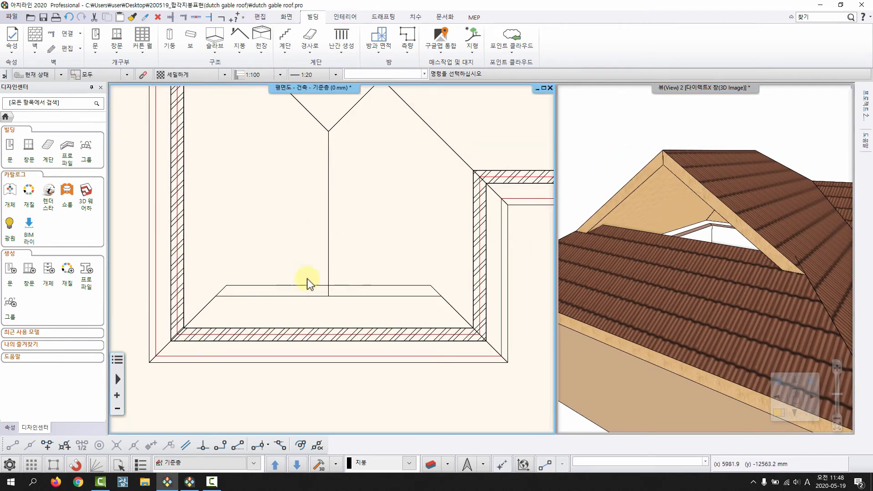
left_click(307, 285)
middle_click_drag(325, 287, 336, 254)
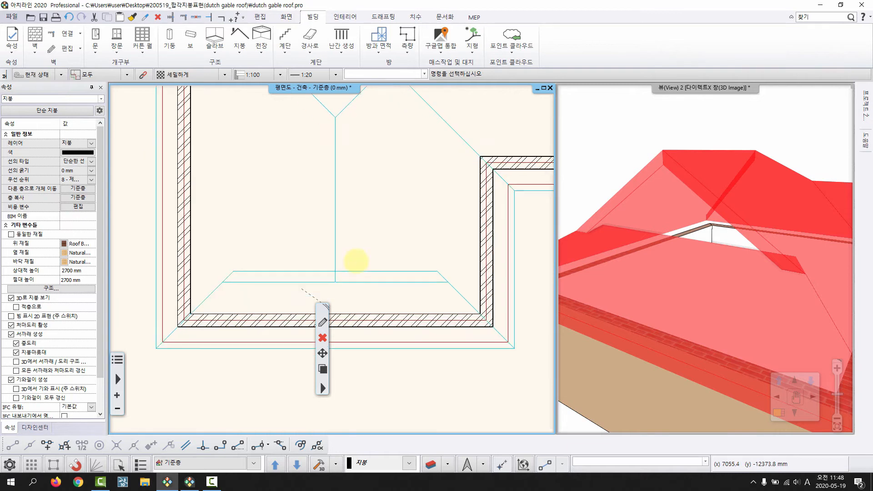
left_click(661, 209)
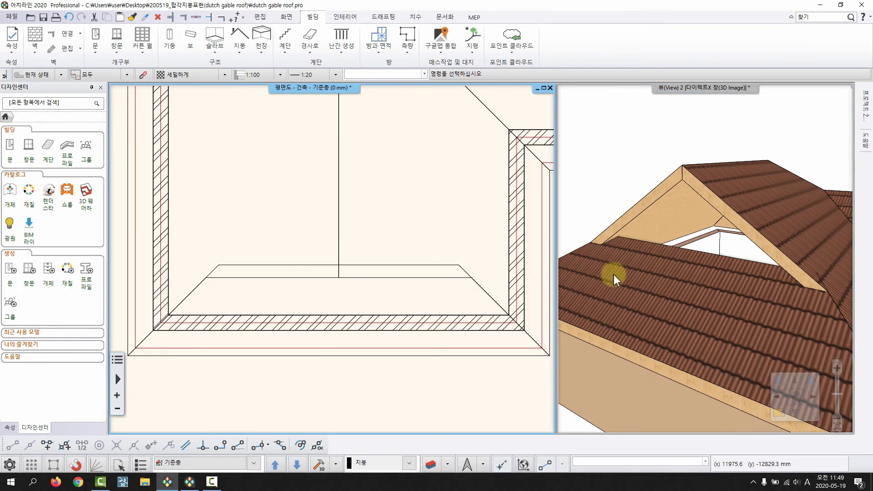
- Measure the distance between the gable line and the end face's extended edge with a length dimension, and delete the dimension
scroll(345, 265, "up", 3)
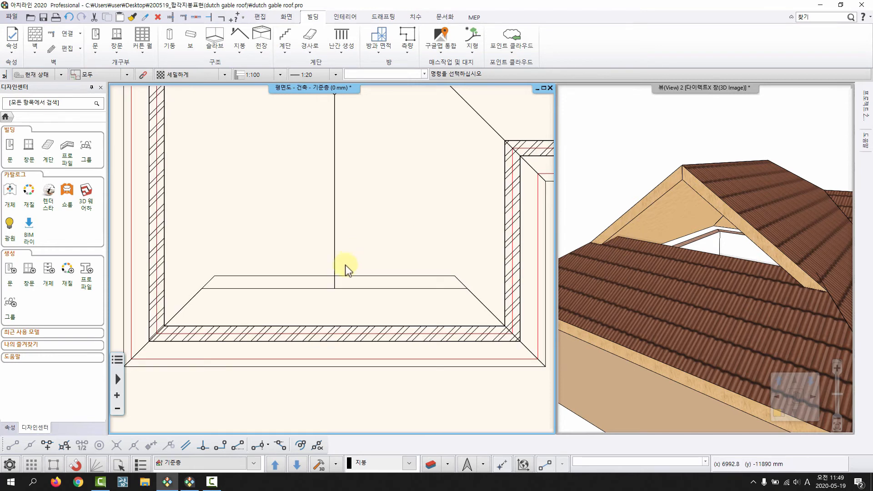
left_click(415, 19)
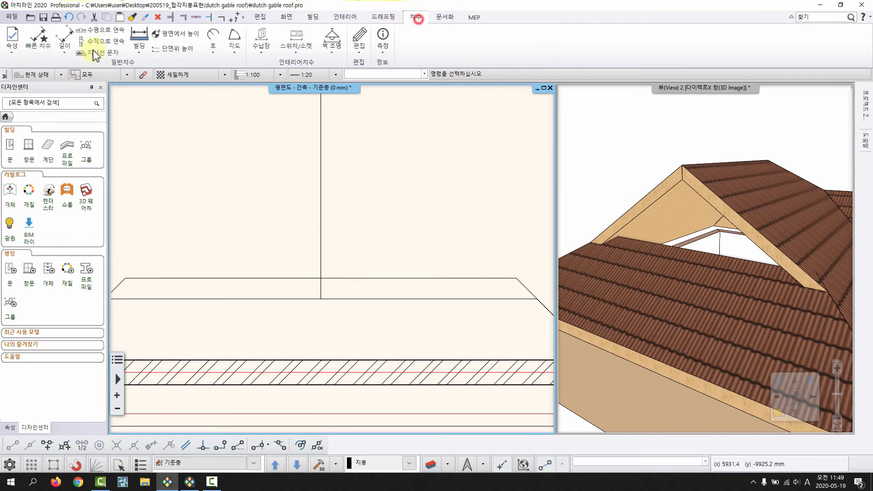
left_click(65, 50)
left_click(72, 64)
left_click(321, 278)
left_click(321, 299)
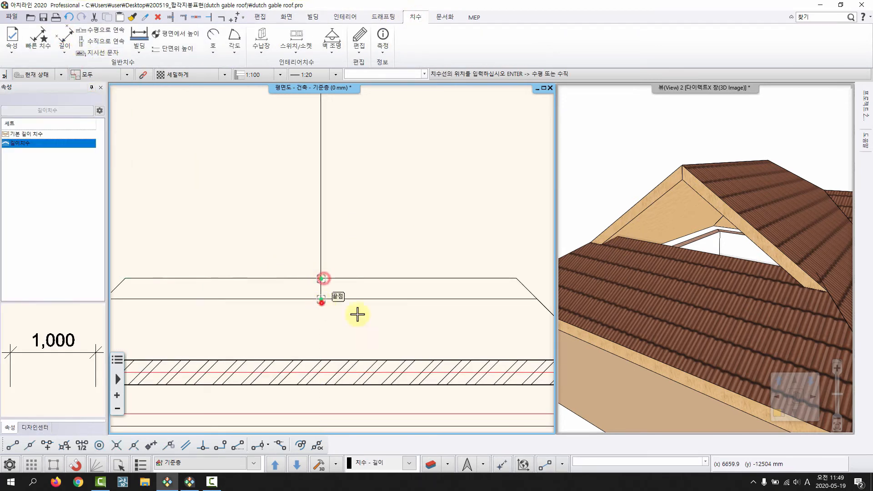
left_click(398, 336)
left_click(388, 292)
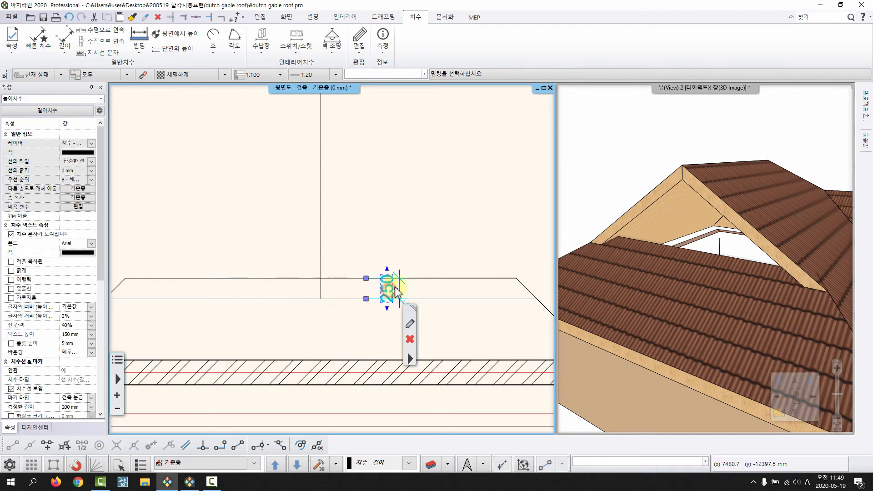
key("Delete")
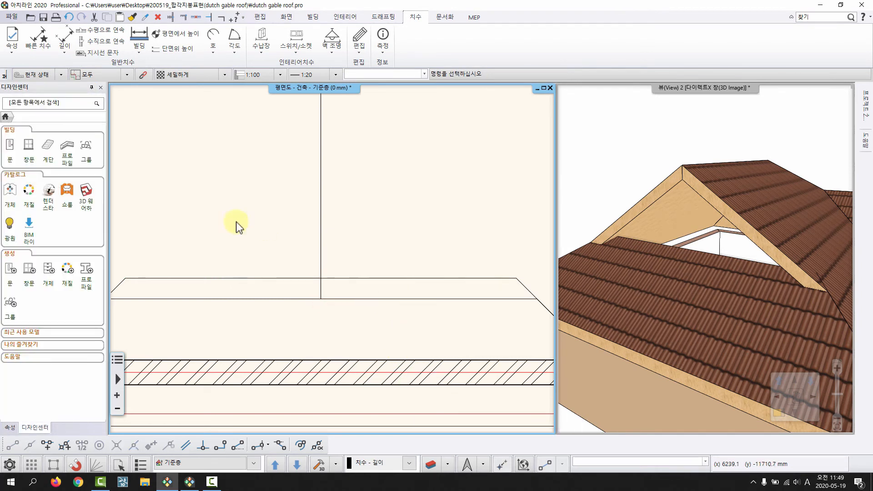
- Offset the gable line at the roof's dutch gable end 350 mm inward in plan as a guide line
middle_click_drag(334, 256, 355, 240)
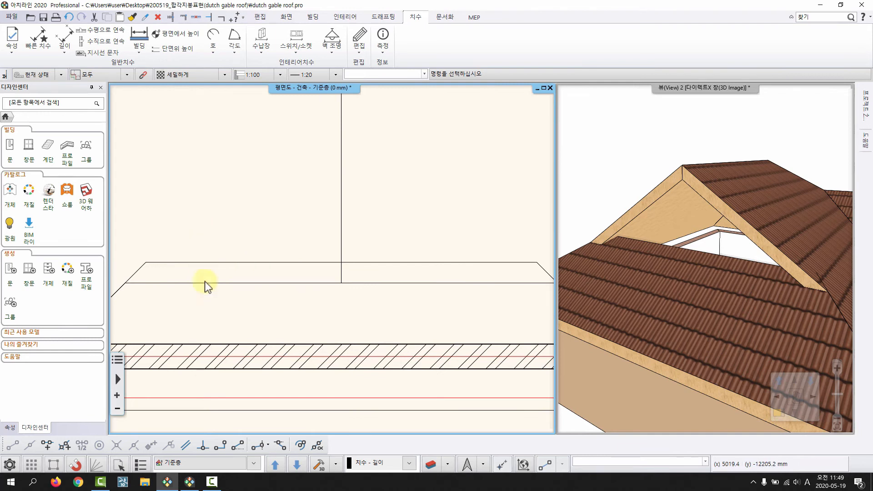
middle_click_drag(255, 240, 271, 240)
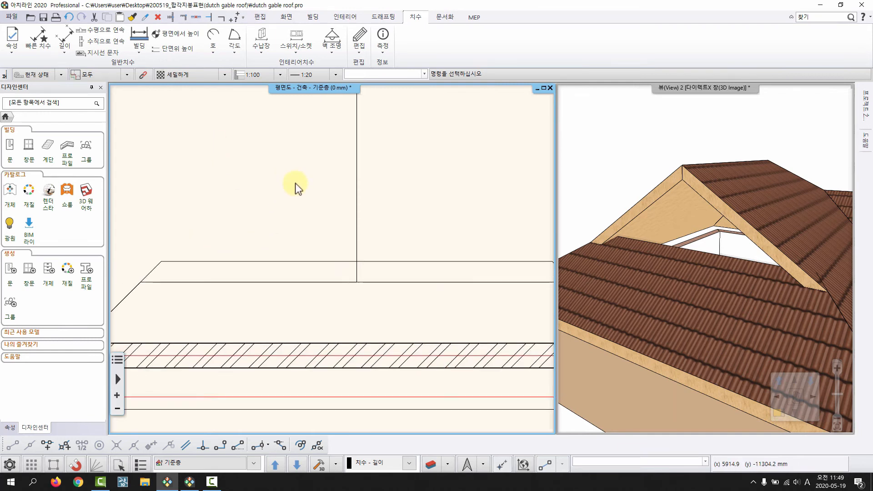
left_click(381, 16)
left_click(120, 41)
left_click(241, 282)
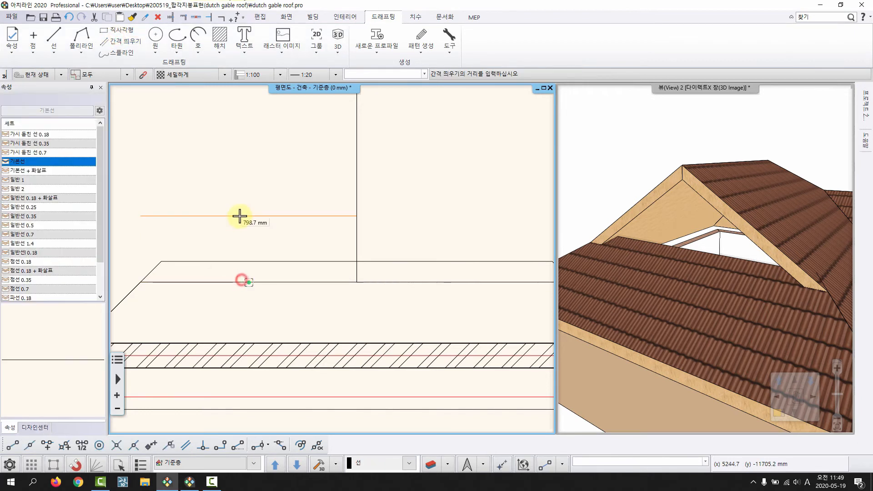
type("350")
key("Return")
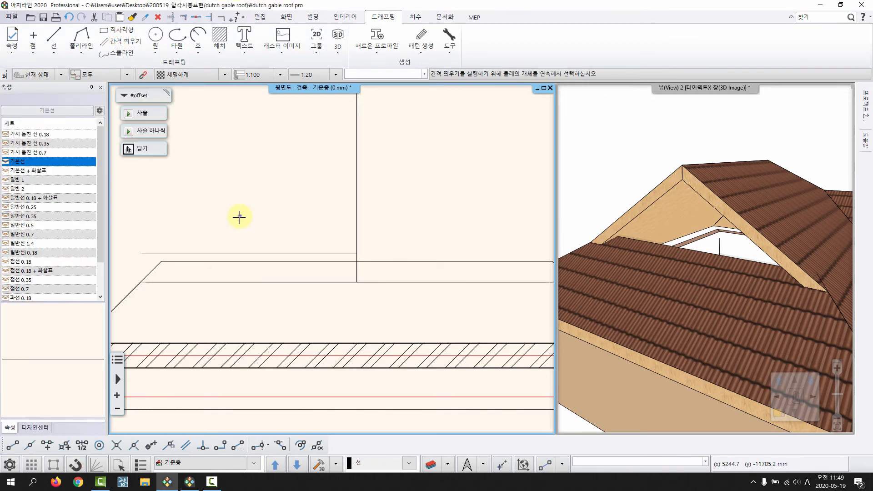
right_click(239, 216)
- Lengthen the guide line to about 6112 mm, extending it past the ridge across the gable end
left_click(320, 252)
left_click(357, 254)
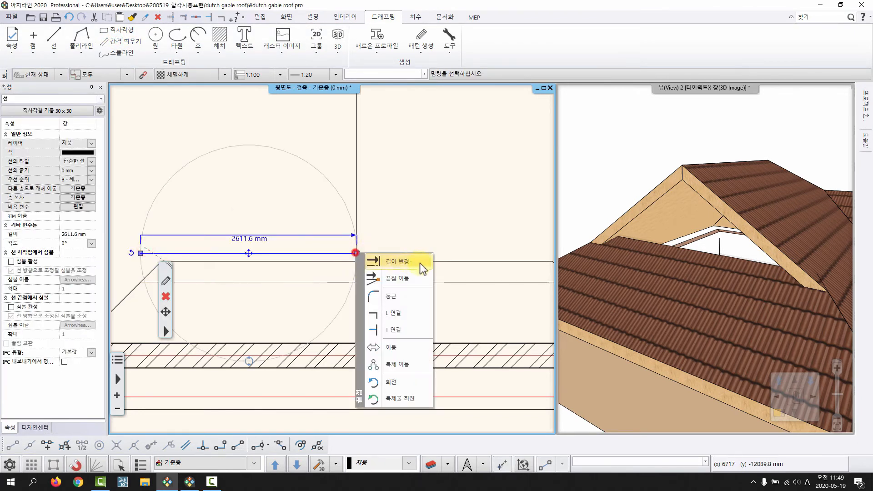
left_click(419, 210)
scroll(391, 251, "down", 3)
scroll(312, 258, "up", 3)
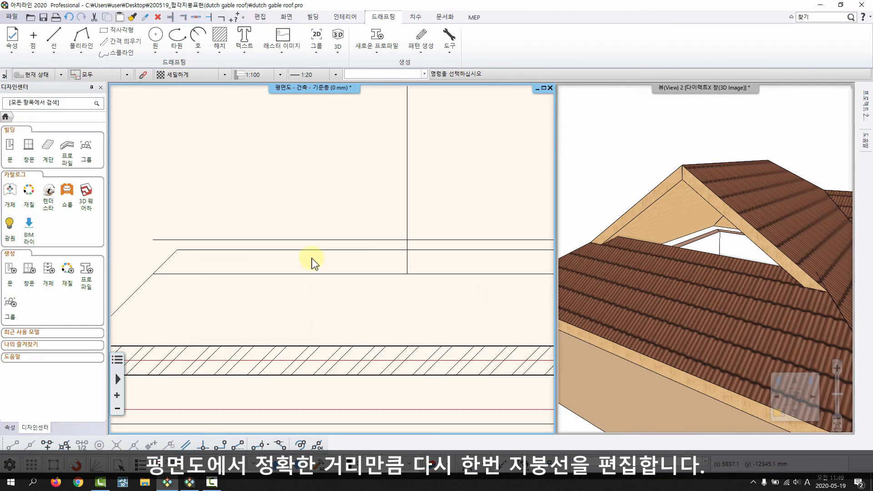
- Offset the upper edge of the roof's end face in plan to align with the guide line
left_click(339, 249)
left_click(360, 280)
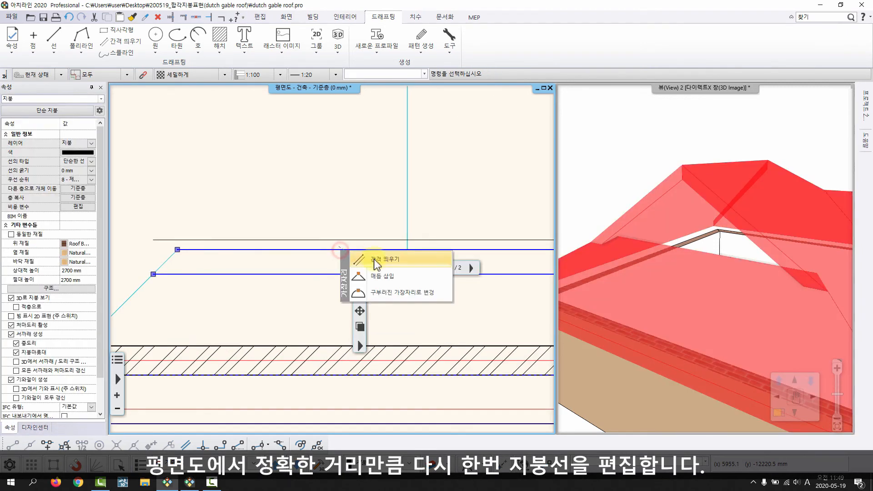
left_click(378, 259)
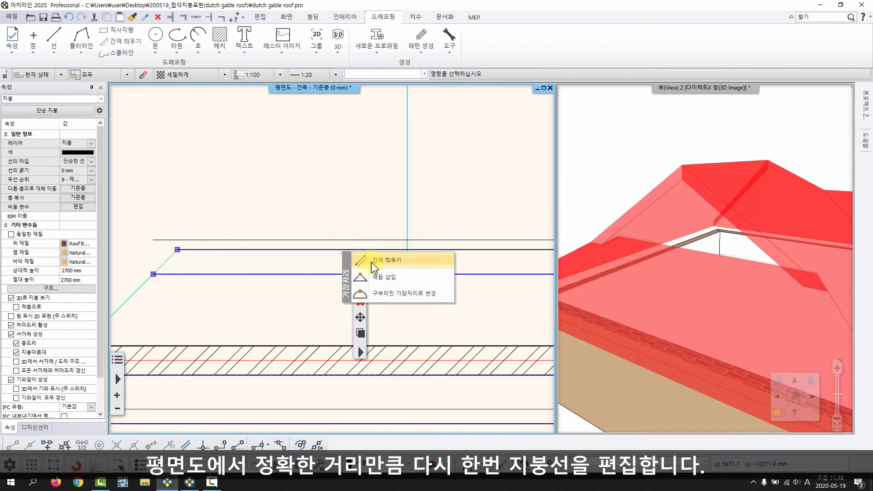
left_click(374, 261)
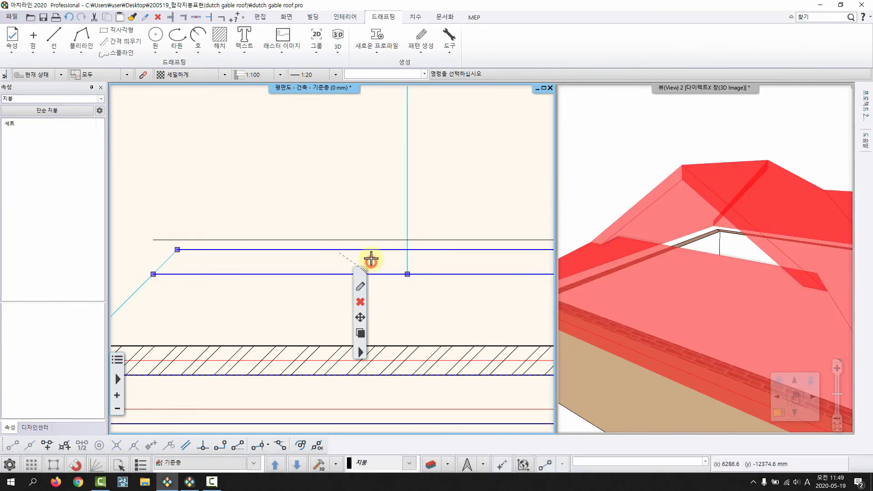
left_click(412, 239)
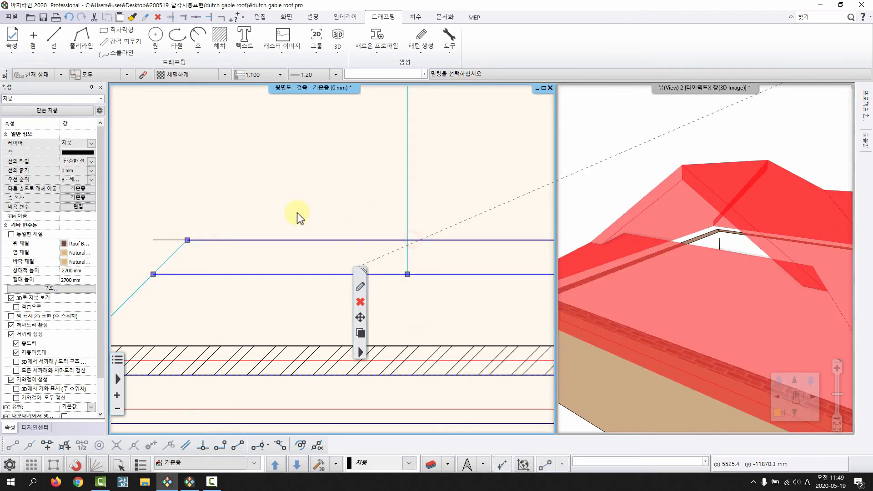
key("Escape")
- Delete the guide line from the plan
left_click(194, 245)
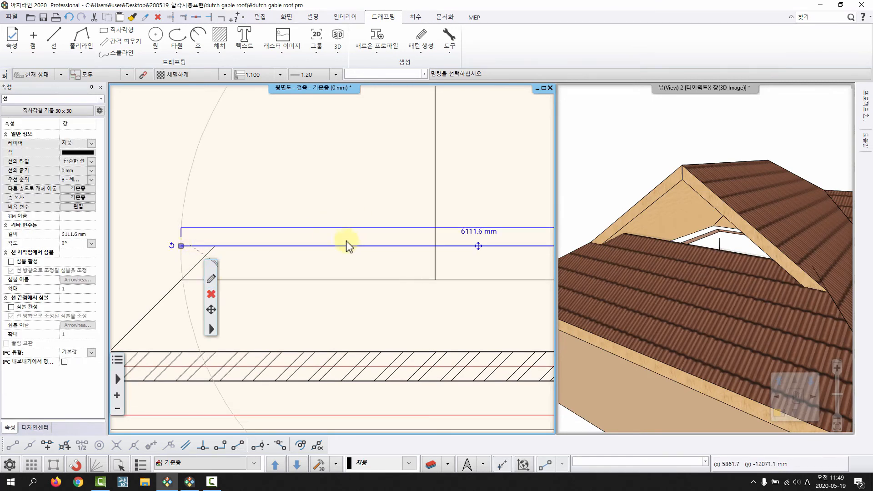
left_click(210, 295)
scroll(260, 247, "down", 3)
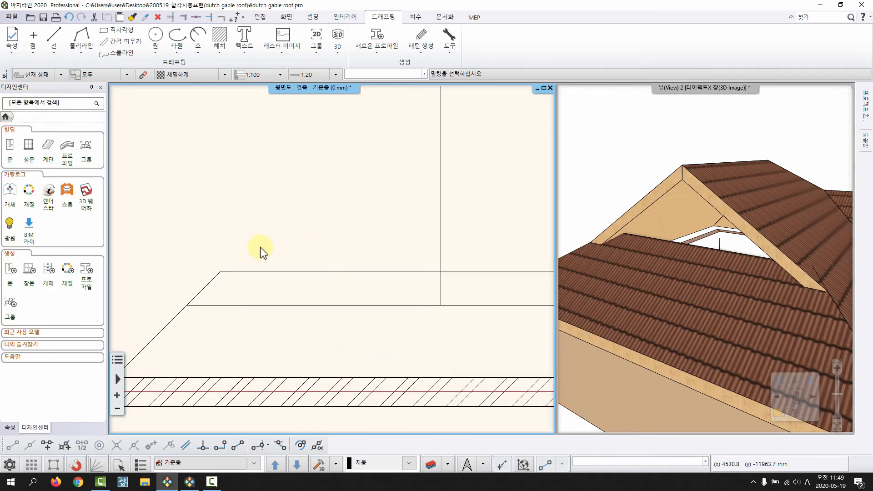
- Inspect the extended end face and the opening under the gable in the 3D view and in plan
left_click_drag(675, 205, 691, 193)
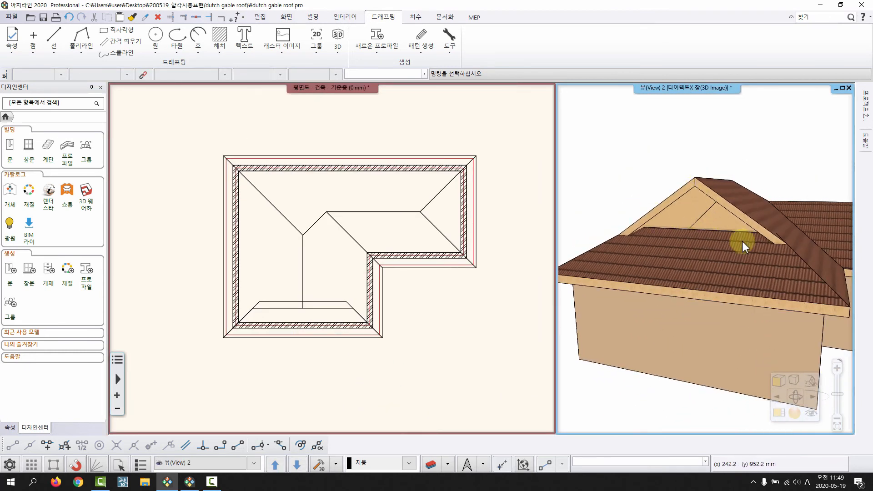
left_click_drag(742, 240, 665, 203)
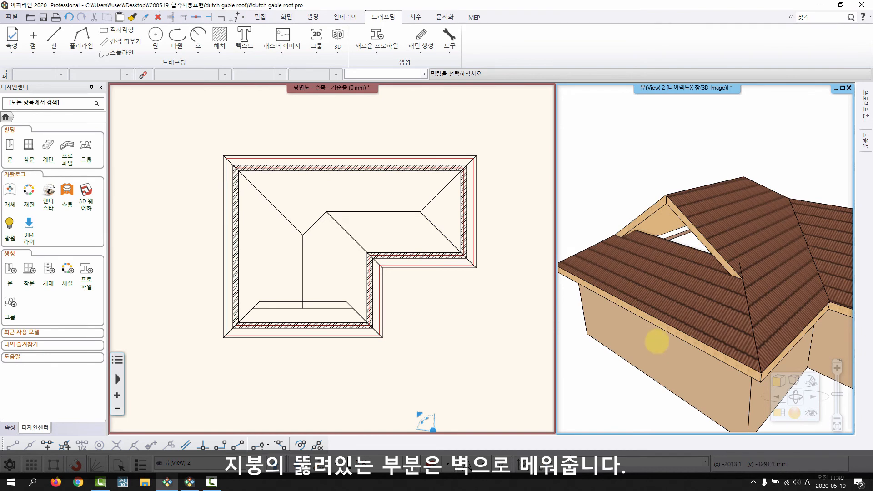
left_click_drag(657, 341, 643, 331)
left_click(419, 244)
scroll(320, 258, "up", 3)
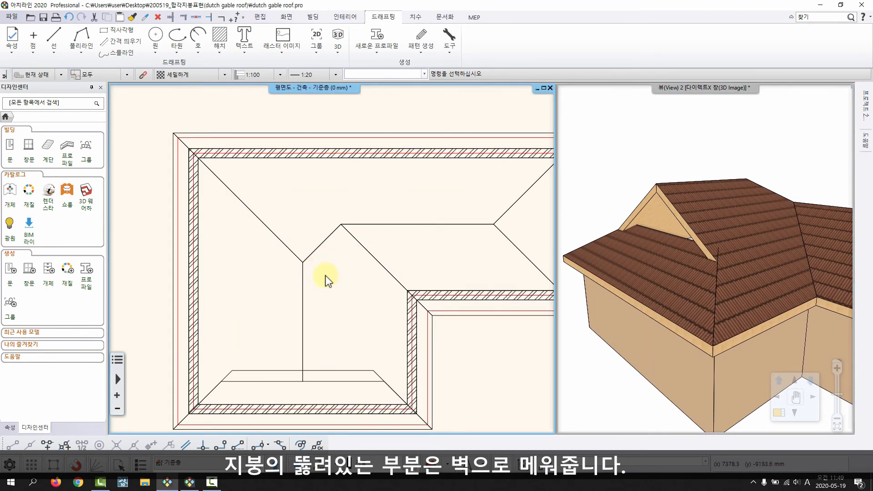
middle_click_drag(326, 275, 325, 257)
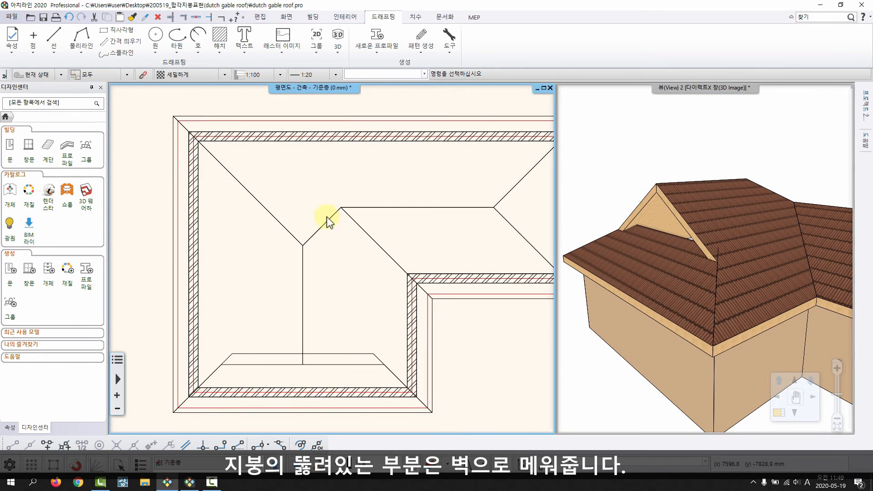
- Draw a single-layer 100 mm thick wall, about 4523 mm long, along the end face's upper edge in plan
left_click(312, 17)
left_click(35, 50)
left_click(58, 73)
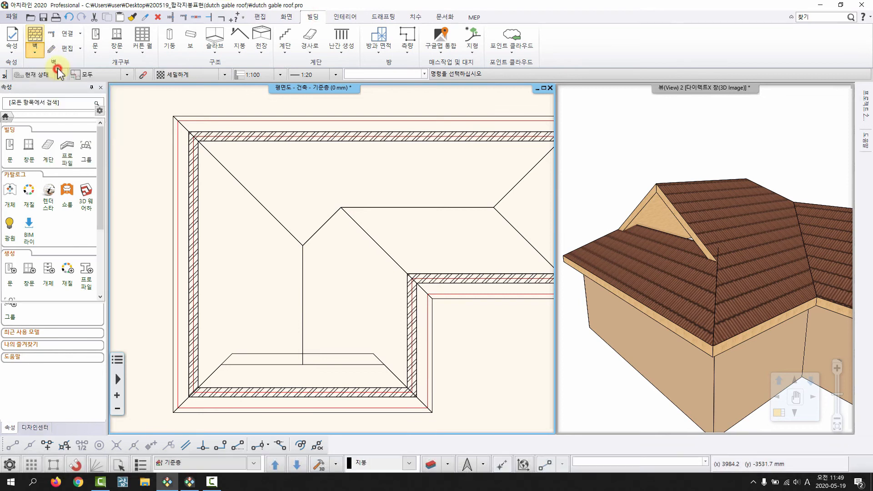
left_click(41, 135)
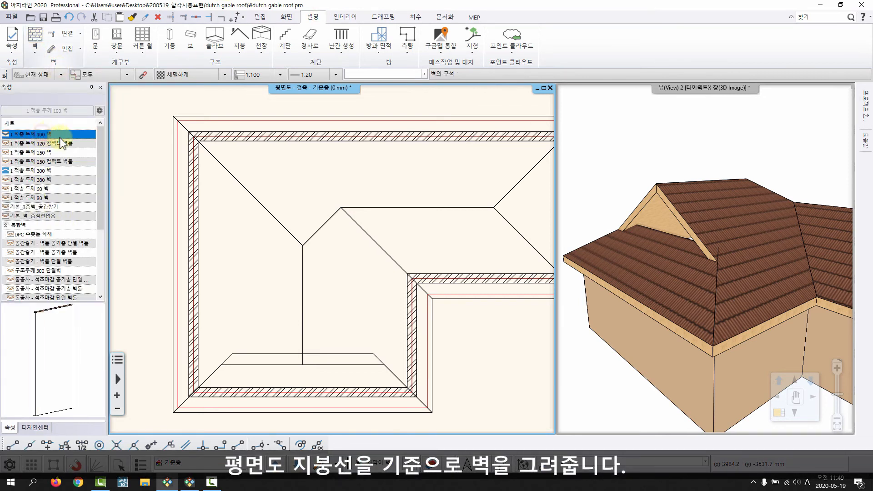
scroll(295, 315, "up", 2)
left_click(286, 296)
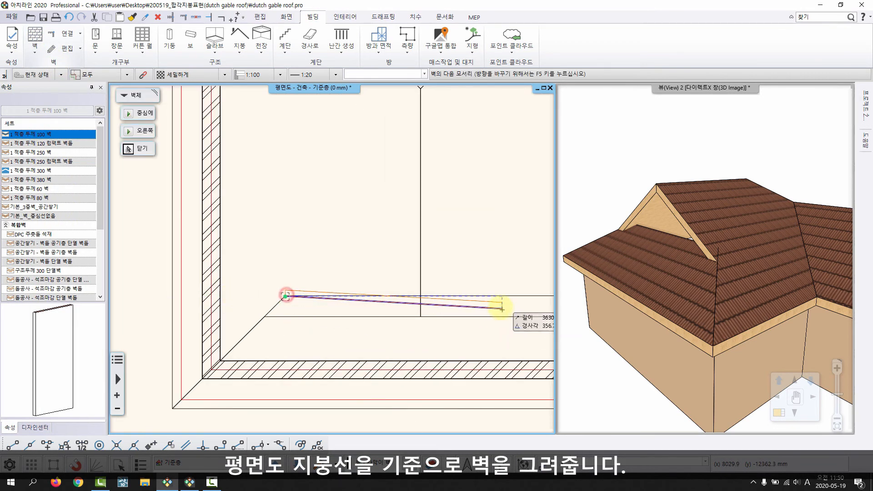
left_click(468, 288)
key("Escape")
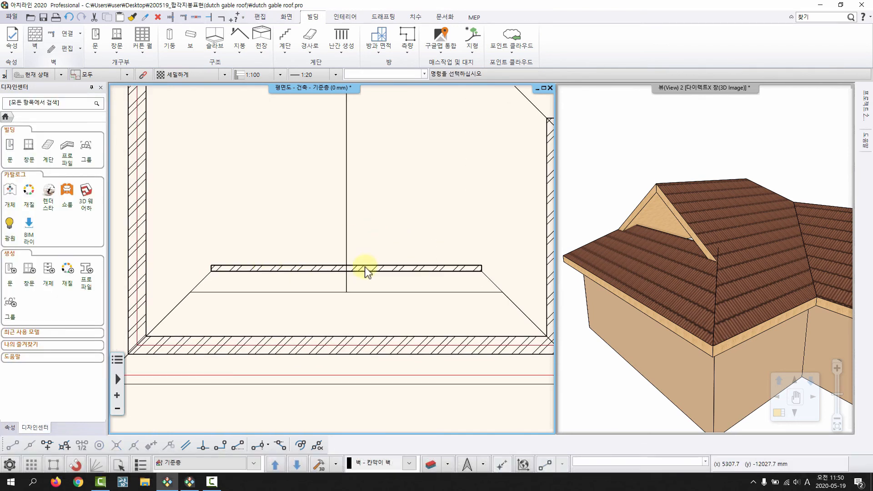
- Look for the new wall under the gable in 3D and check its height among its properties
middle_click_drag(690, 262, 692, 225)
mouse_move(675, 292)
middle_mouse_down()
mouse_move(716, 292)
mouse_move(689, 291)
middle_mouse_up()
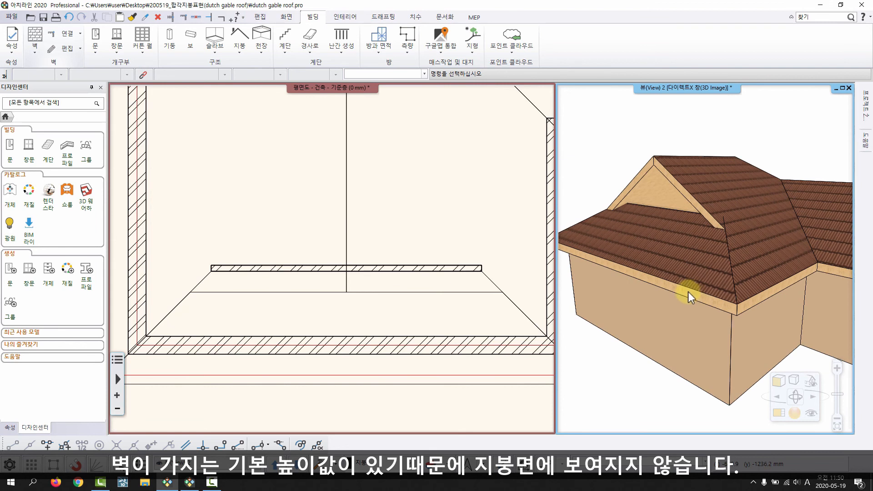
left_click(281, 267)
left_click(280, 269)
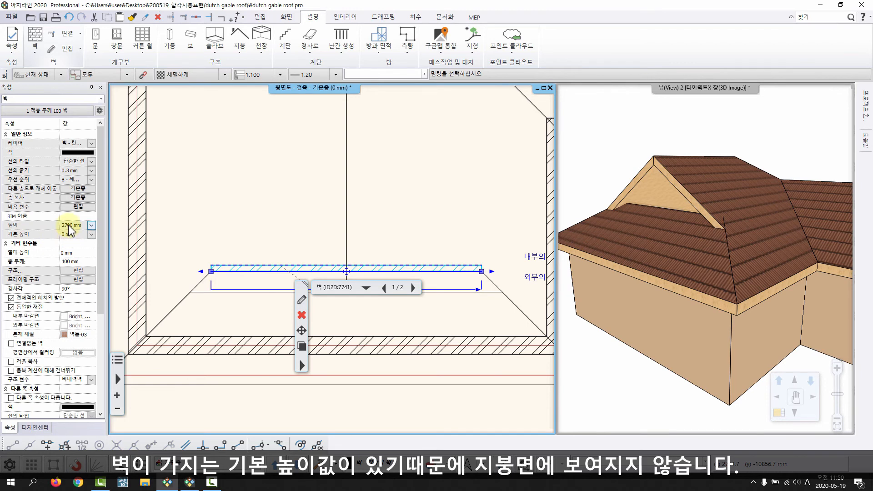
key("Escape")
- Show the outer walls beneath the gable end as wireframes in the 3D view with the isolate-with-wireframe option
middle_click_drag(477, 203, 467, 249)
middle_click_drag(681, 261, 696, 257)
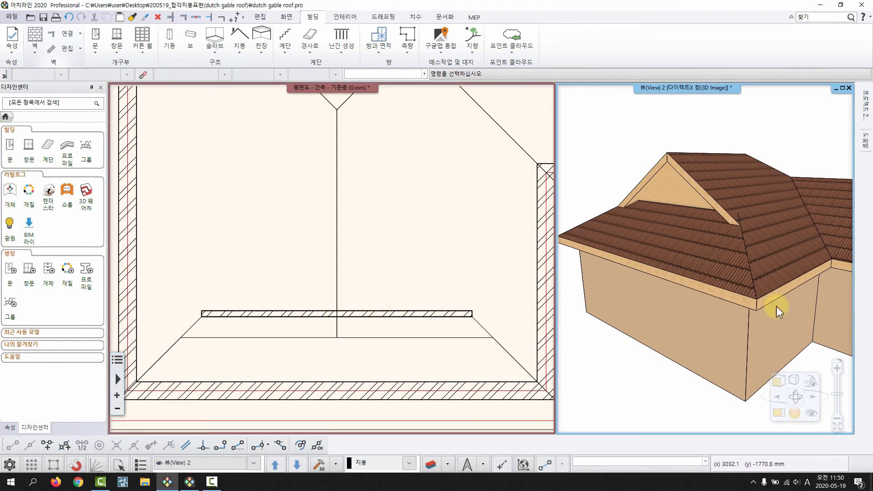
middle_click_drag(688, 286, 672, 271)
left_click(631, 309)
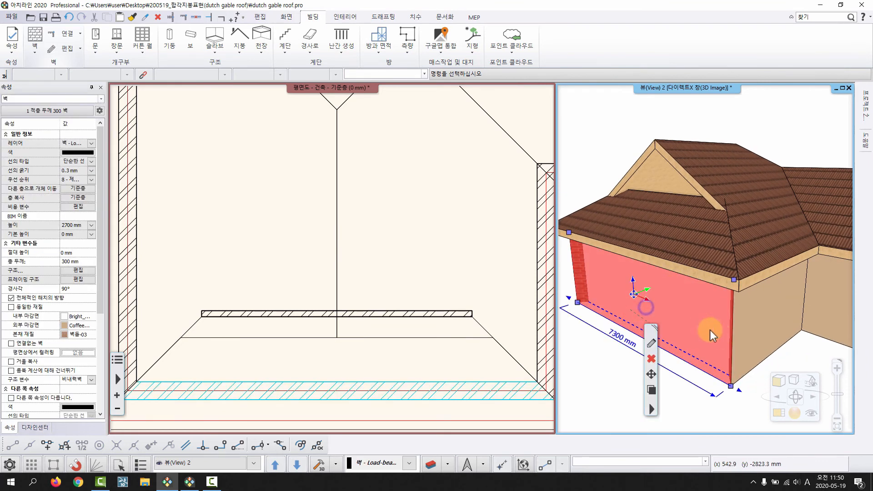
right_click(695, 317)
mouse_move(733, 294)
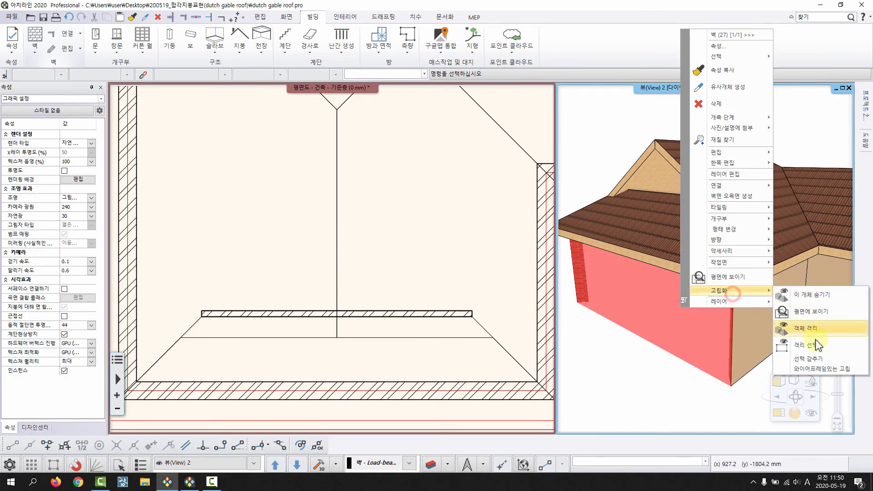
left_click(816, 369)
middle_click_drag(745, 320, 723, 331)
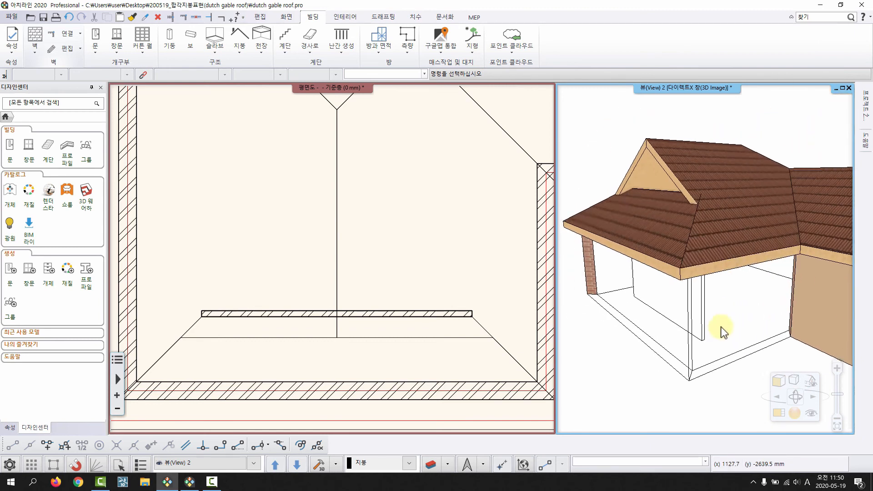
- Raise the top of the new 100 mm wall about 3732 mm in the 3D view, above the gable peak
scroll(688, 286, "up", 5)
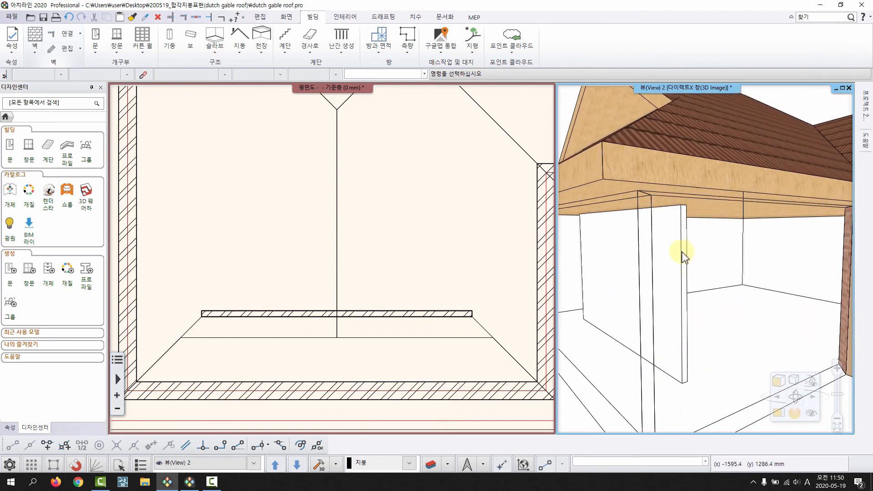
left_click(681, 268)
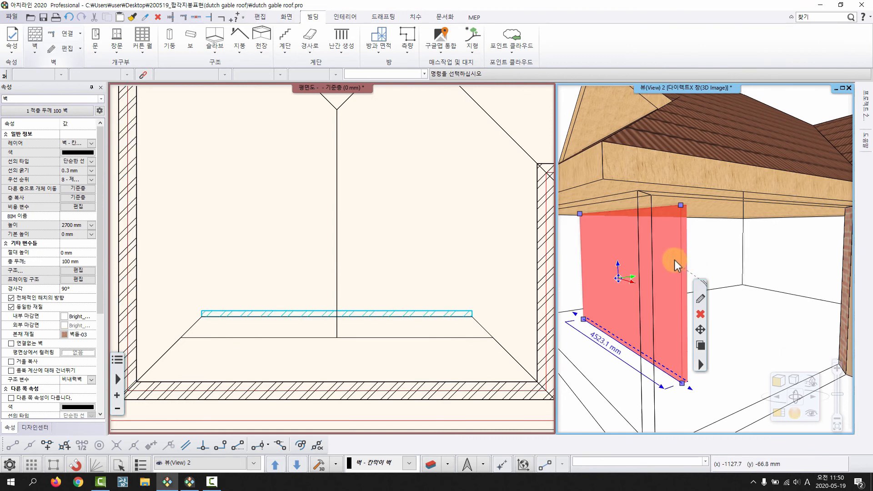
scroll(673, 263, "down", 4)
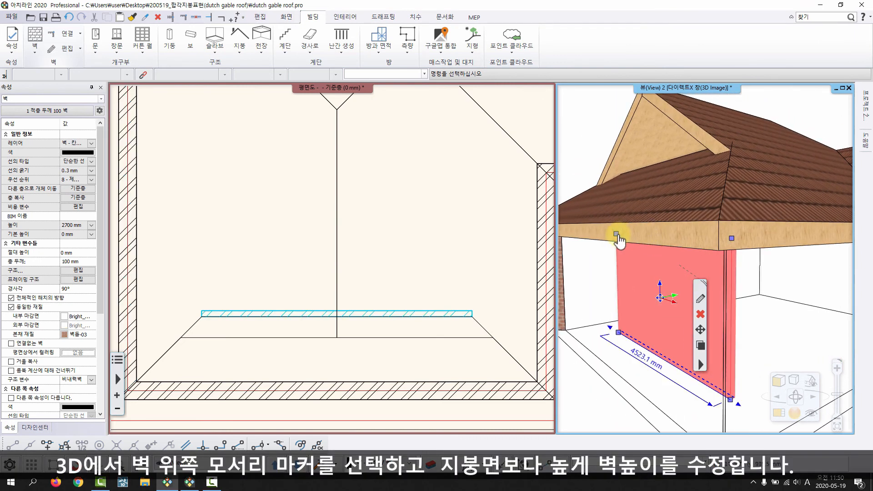
left_click(617, 236)
left_click(642, 241)
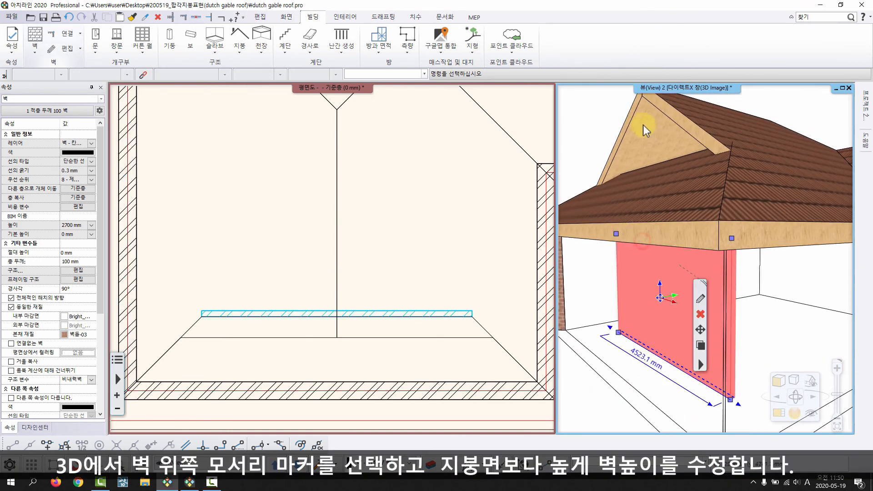
scroll(637, 136, "down", 3)
left_click(614, 96)
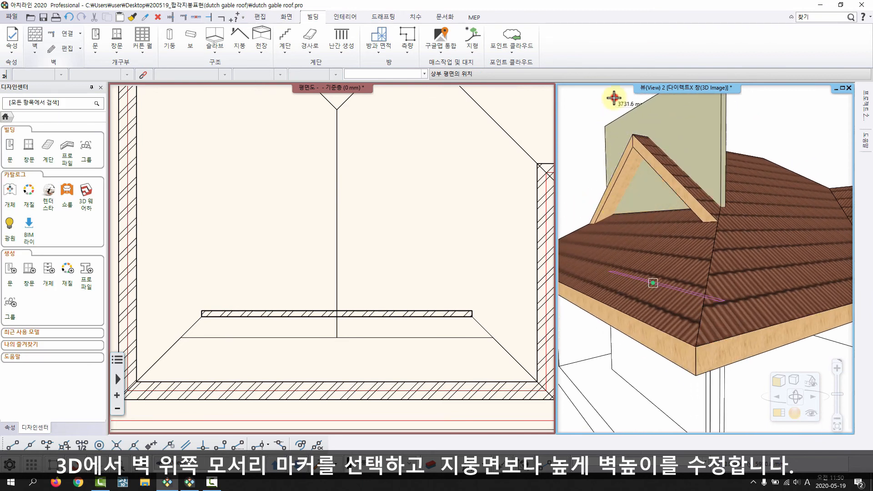
left_click(599, 145)
scroll(646, 177, "up", 2)
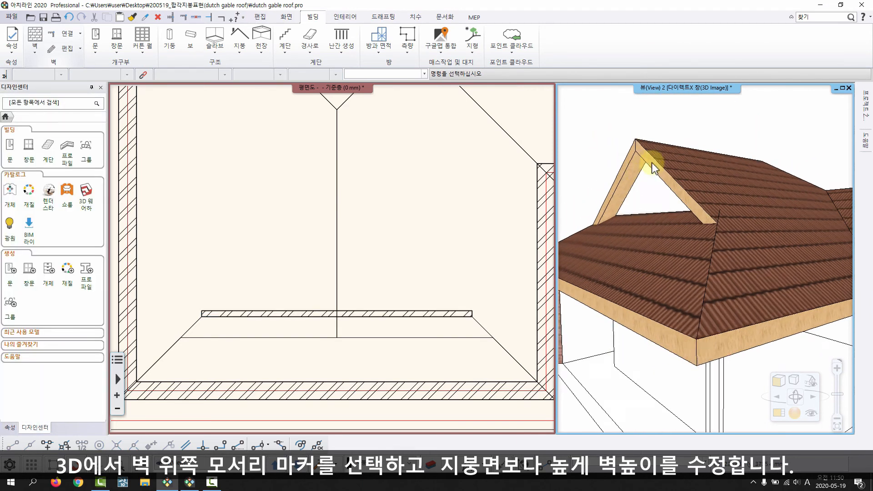
- Review the roof's projection and cutting settings in its properties and cancel the dialog
right_click(664, 167)
left_click(714, 181)
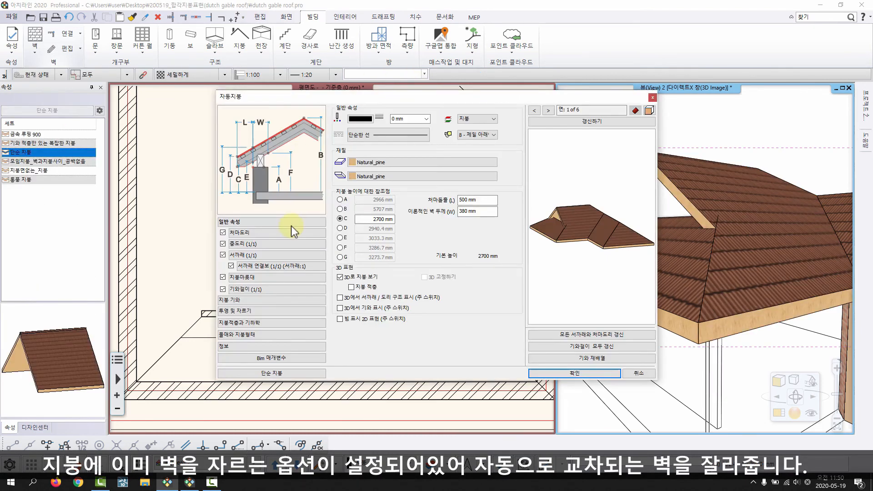
left_click(241, 311)
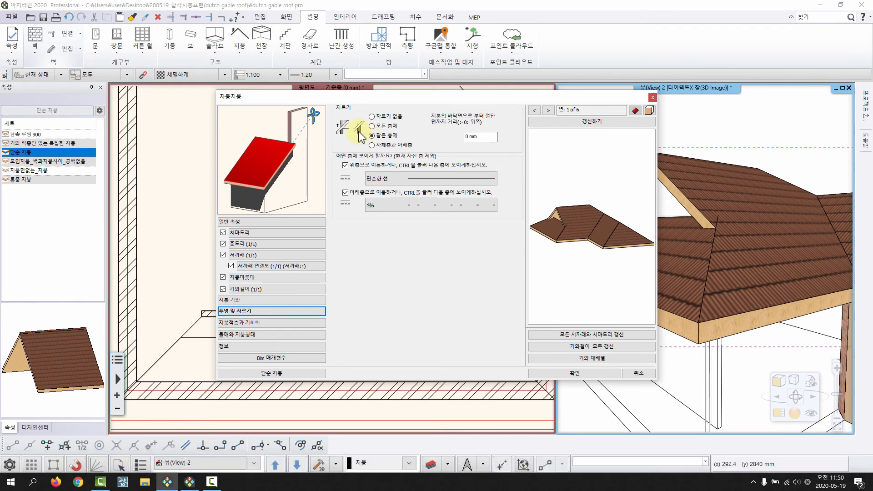
left_click(637, 372)
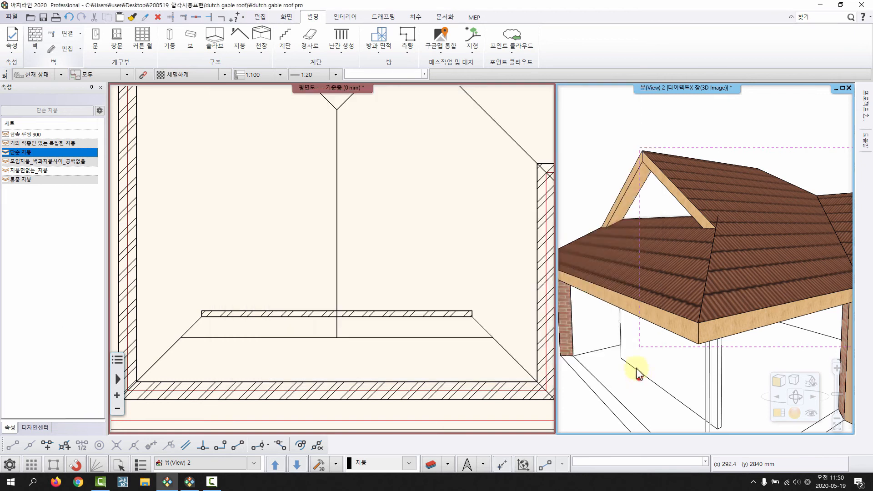
- Examine the 100 mm gable wall from beneath the roof in the 3D view
left_click(650, 191)
key("Escape")
mouse_move(693, 284)
middle_mouse_down()
mouse_move(663, 247)
mouse_move(628, 260)
mouse_move(795, 184)
middle_mouse_up()
scroll(739, 330, "up", 5)
scroll(657, 277, "up", 2)
scroll(727, 268, "up", 6)
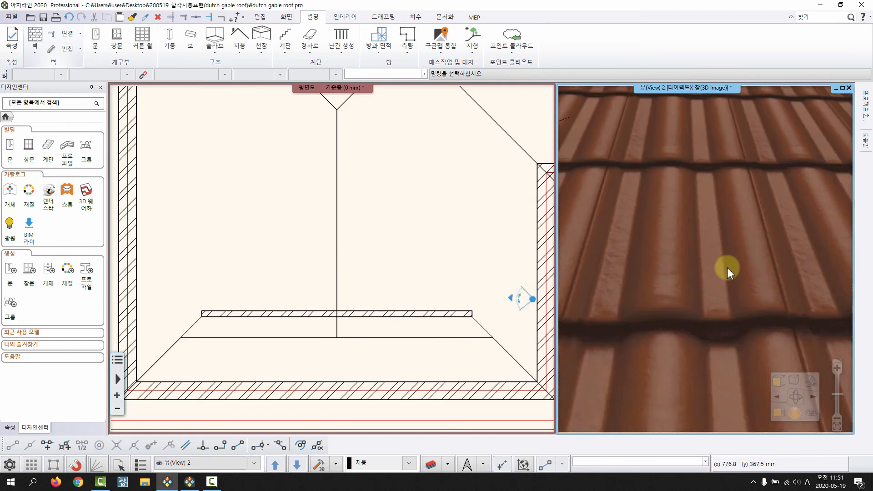
scroll(740, 337, "down", 5)
middle_click_drag(684, 350, 819, 131)
scroll(775, 150, "up", 4)
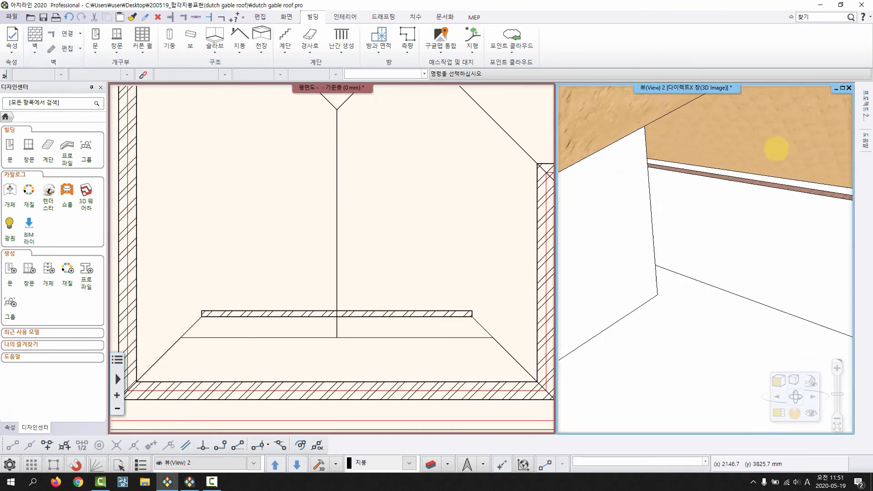
middle_click_drag(725, 257, 711, 244)
- Raise the bottom of the 100 mm gable wall in 3D to the lower edge of the gable opening, at a base height of about 3959 mm
left_click(635, 216)
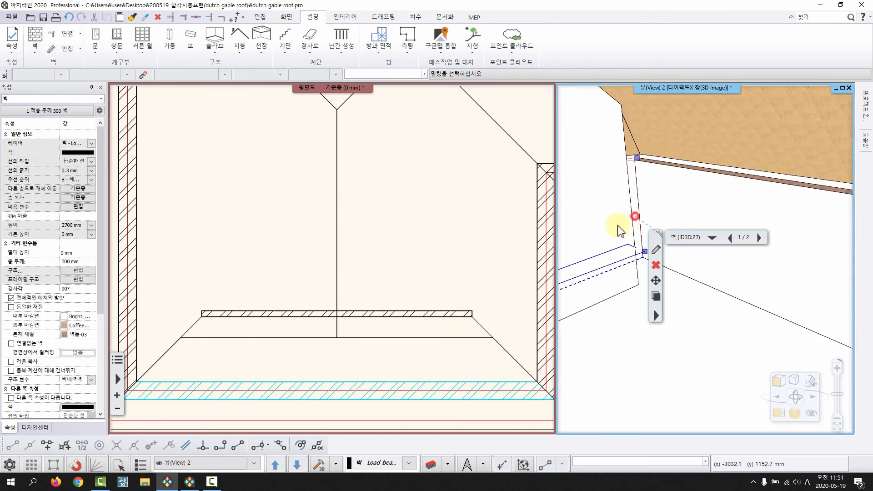
left_click(608, 216)
middle_click_drag(608, 215, 633, 282)
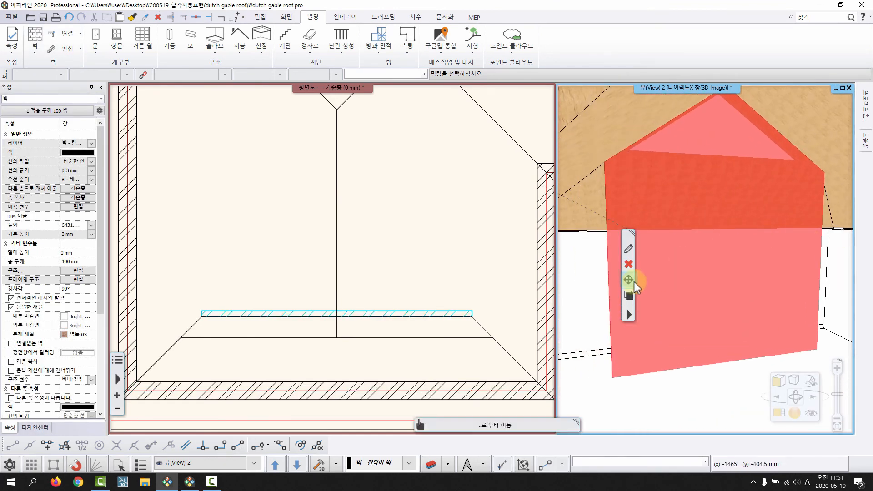
left_click(635, 339)
left_click(635, 338)
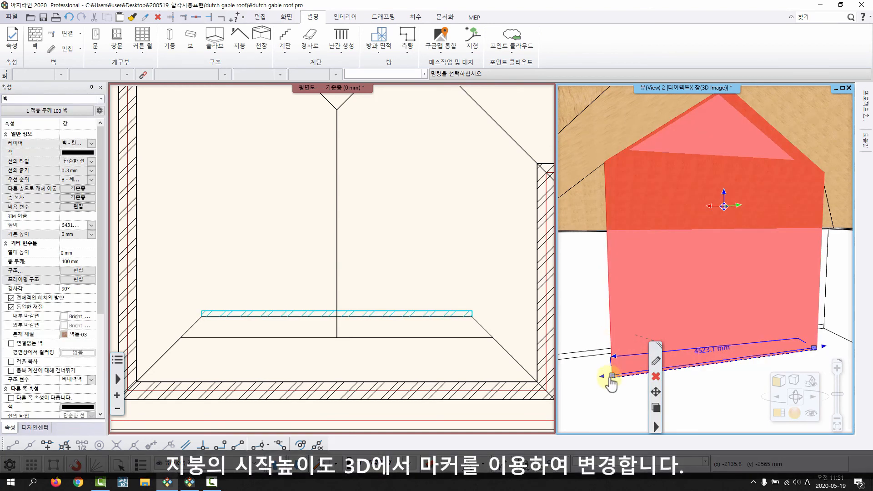
left_click(611, 379)
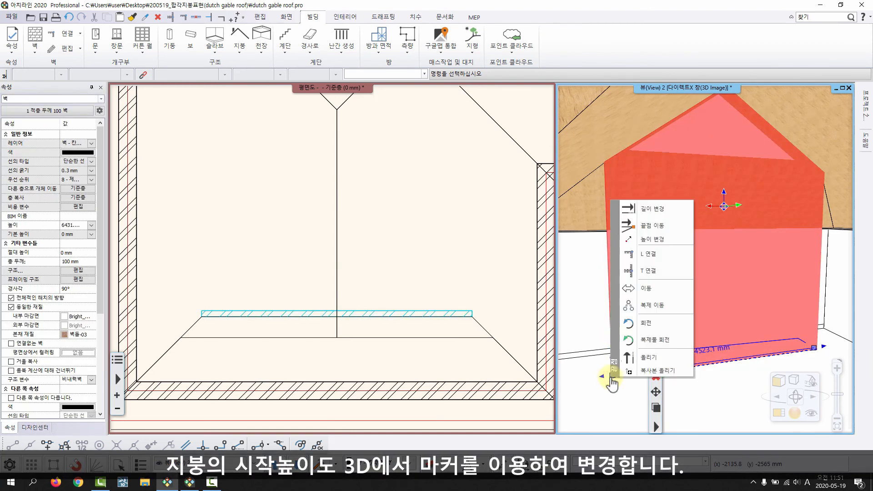
left_click(662, 241)
left_click(603, 168)
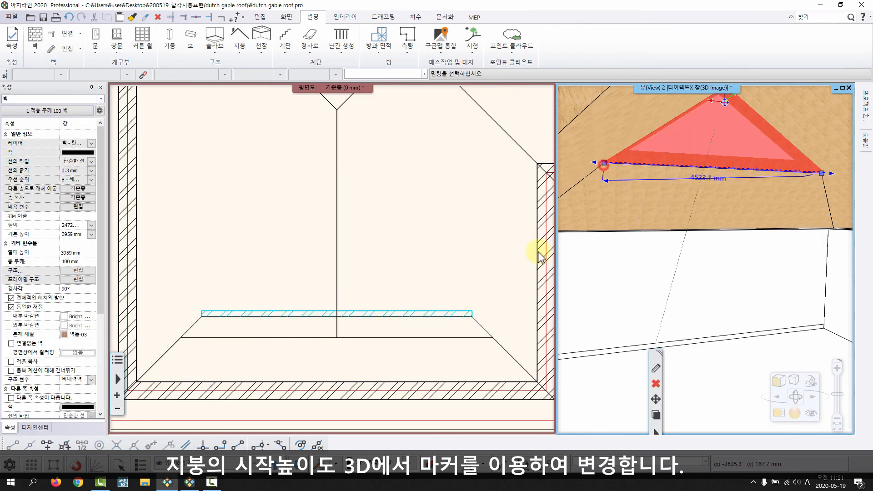
key("Escape")
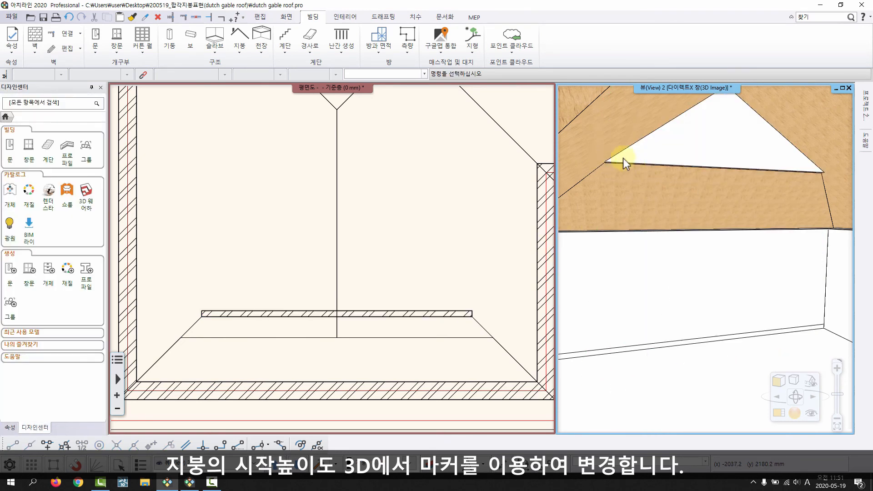
- Check the trimmed gable wall's height and base height among its properties, widening the value column for reading
scroll(623, 150, "up", 3)
middle_click_drag(619, 161, 666, 184)
left_click(659, 135)
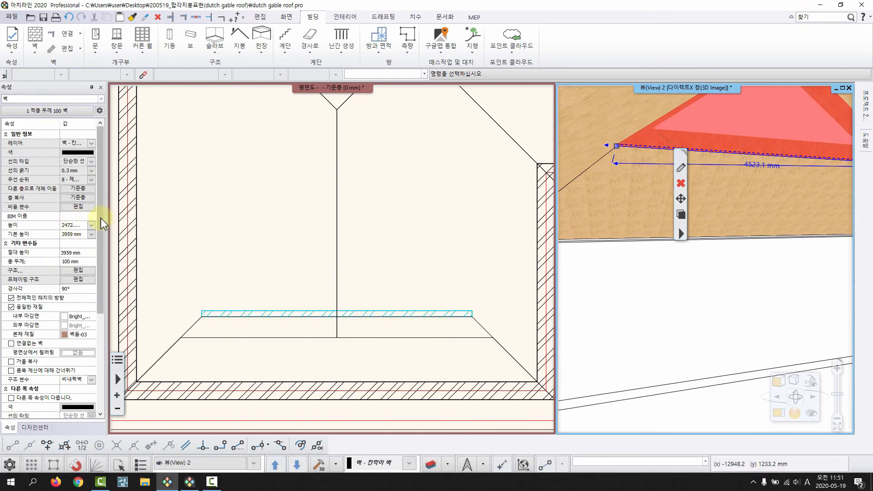
left_click_drag(107, 215, 123, 215)
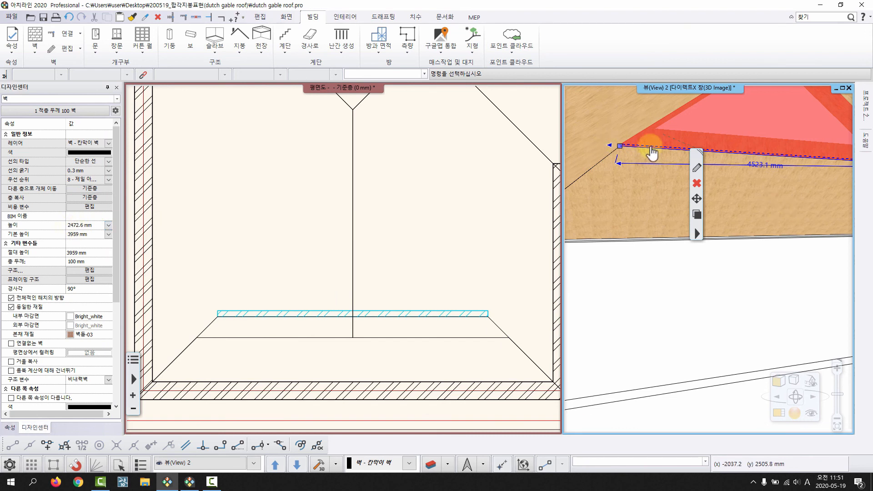
key("Escape")
- Show the outer walls solid again and enlarge the 3D view to display the whole house from outside
left_click_drag(626, 179, 691, 132)
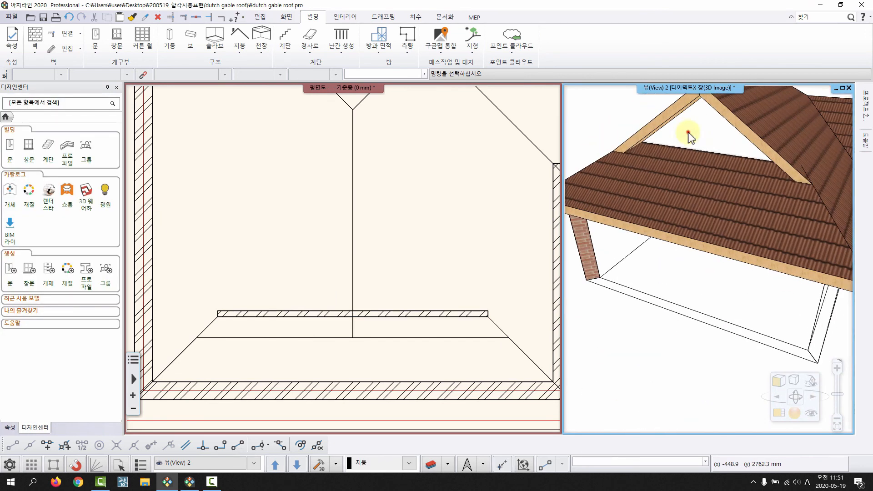
left_click(694, 141)
left_click(300, 362)
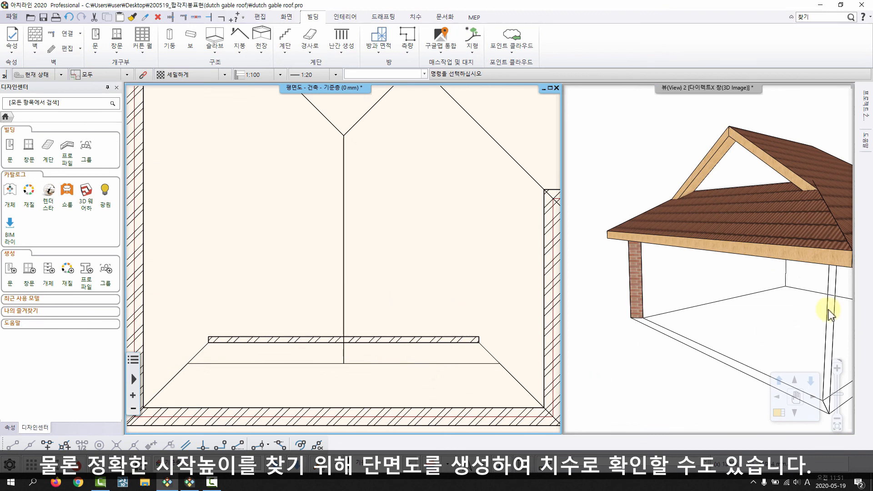
left_click_drag(830, 309, 713, 213)
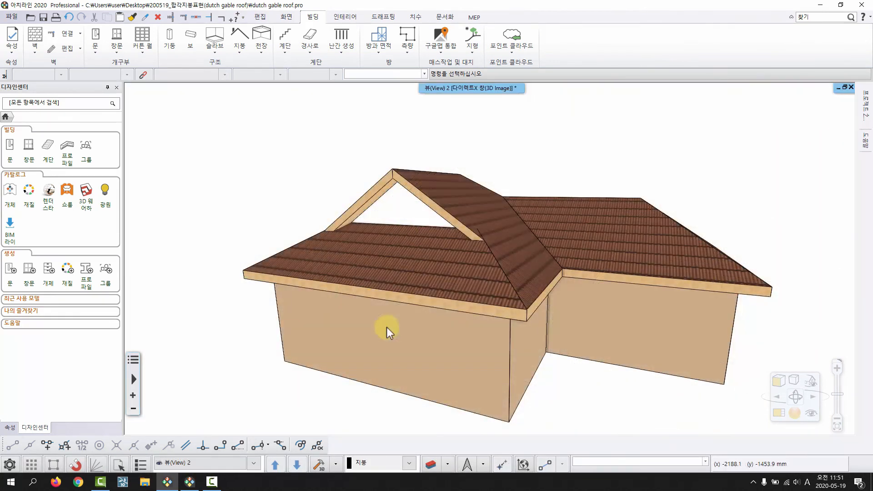
- Find the outer wall's Coffee_cream material and apply it to the gable wall, changing the texture on that object only
right_click(339, 341)
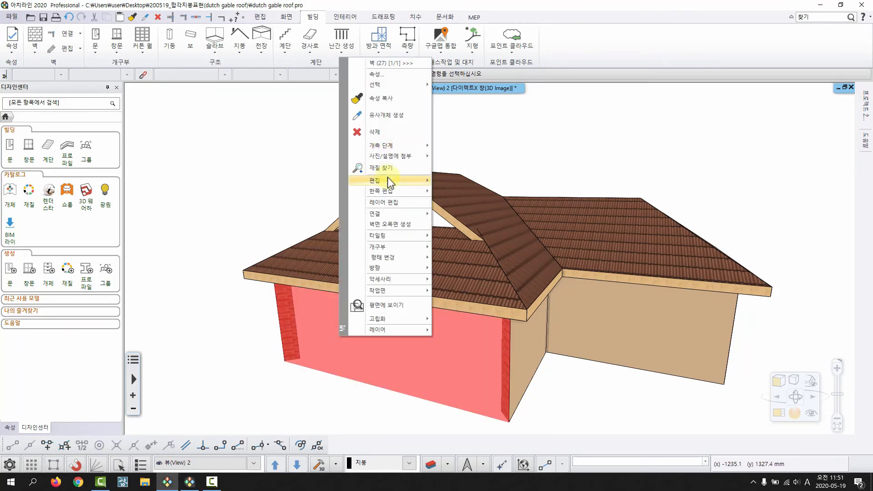
left_click(384, 163)
left_click_drag(73, 223, 384, 206)
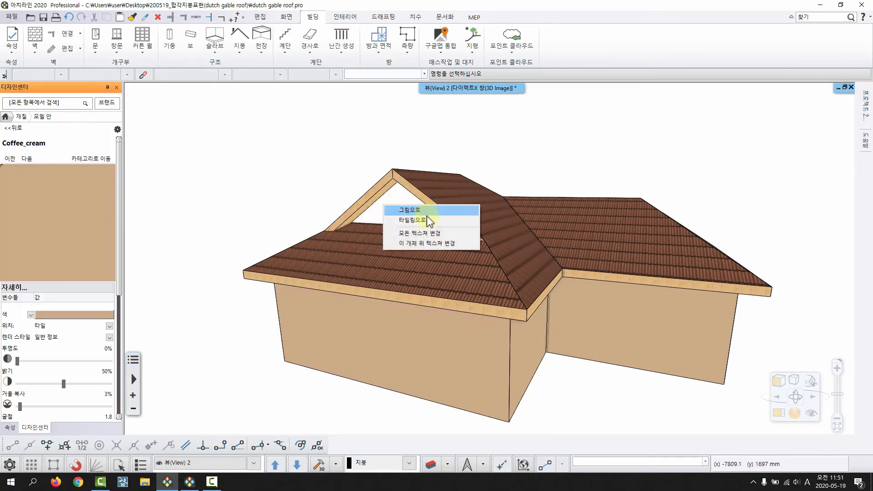
left_click(431, 248)
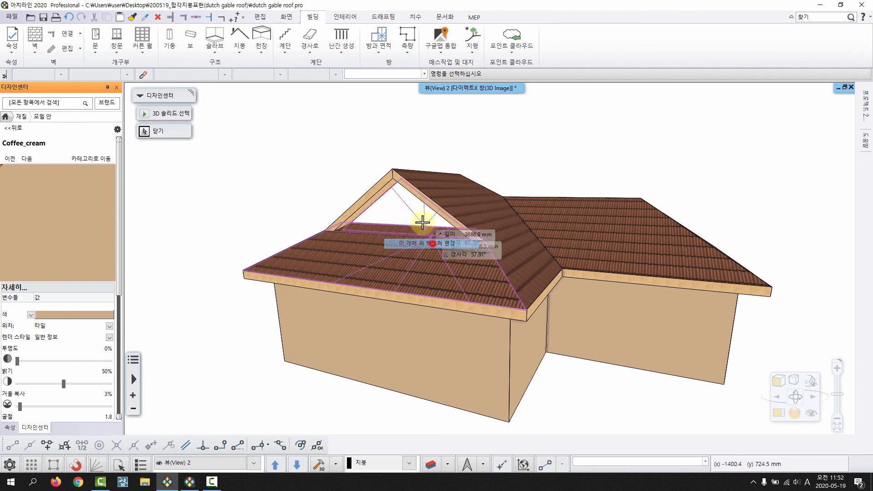